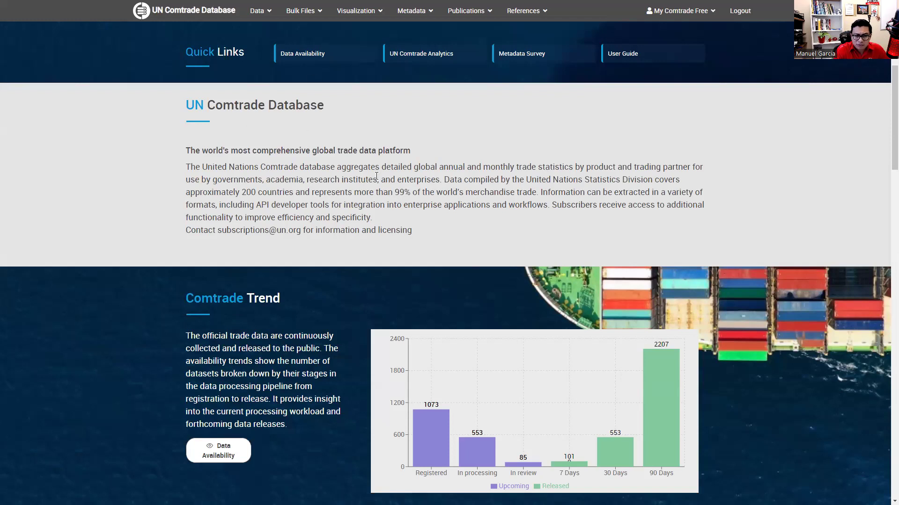
# - Browse the Comtrade home page, then go to the Advanced Search page
pyautogui.scroll(-2, 377, 176)
pyautogui.scroll(-1, 270, 278)
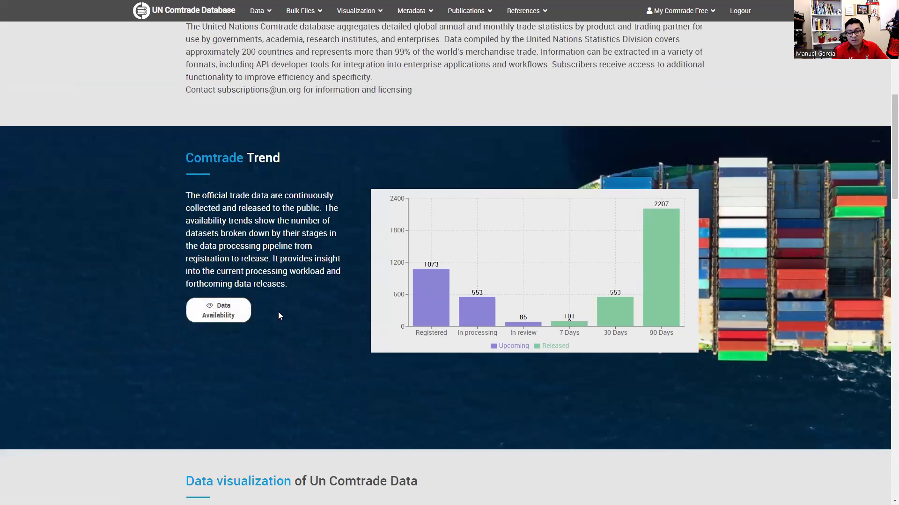
pyautogui.scroll(-6, 307, 294)
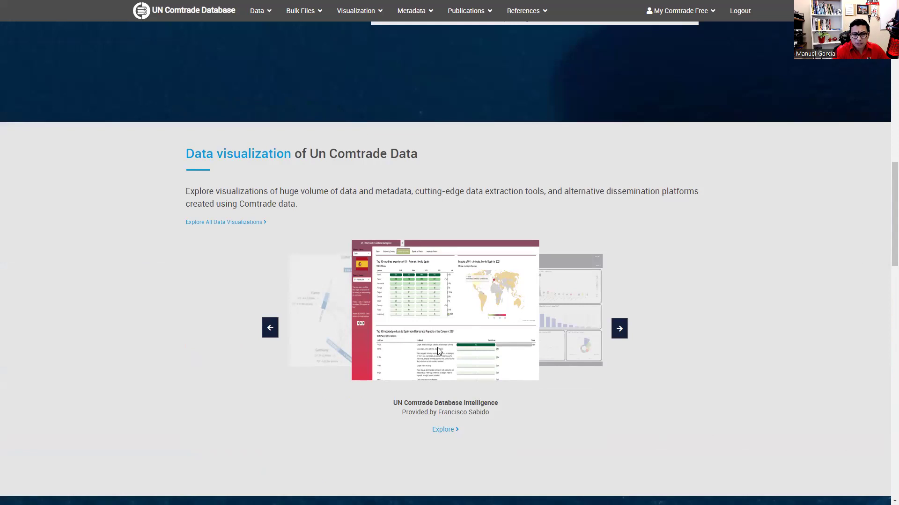
pyautogui.scroll(-9, 437, 347)
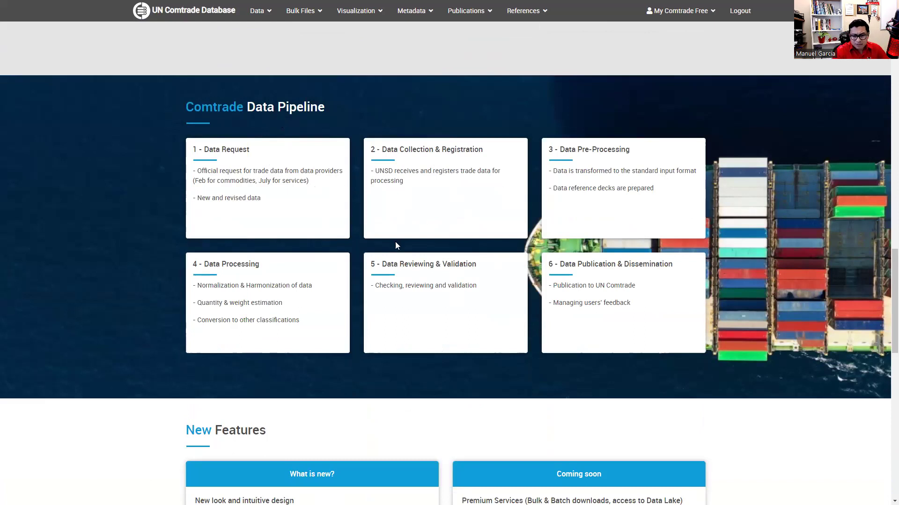
pyautogui.scroll(-6, 339, 284)
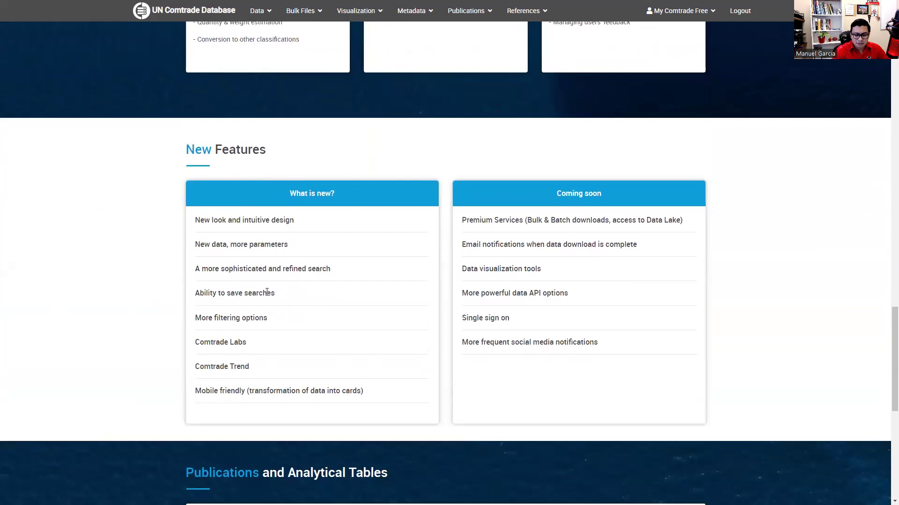
pyautogui.scroll(-2, 324, 293)
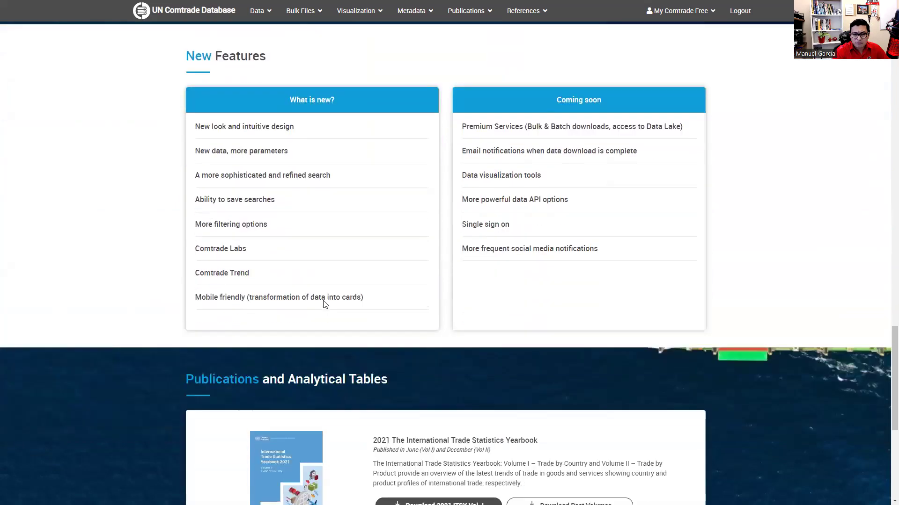
pyautogui.scroll(-3, 329, 295)
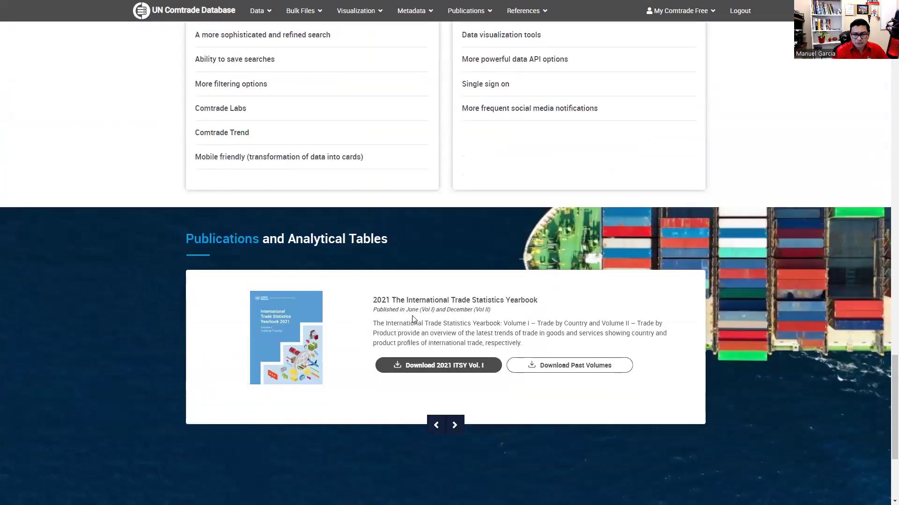
pyautogui.scroll(1, 492, 369)
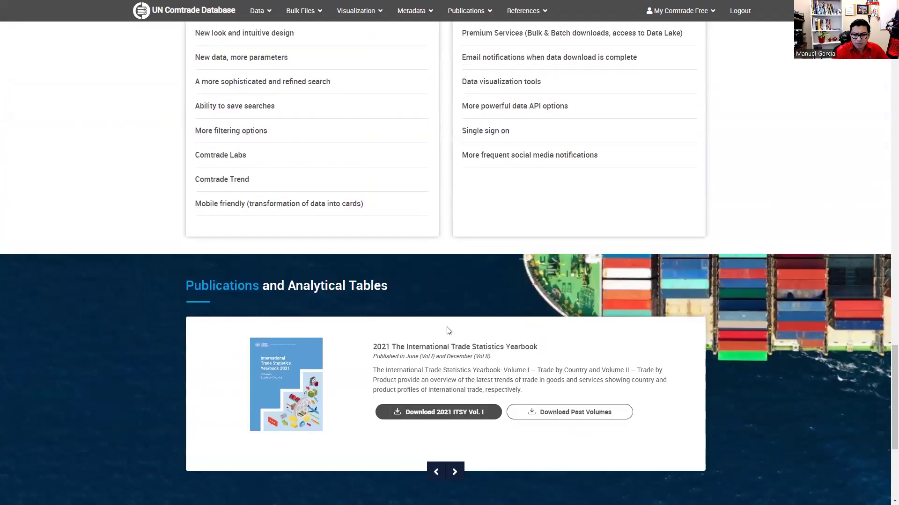
pyautogui.scroll(20, 449, 330)
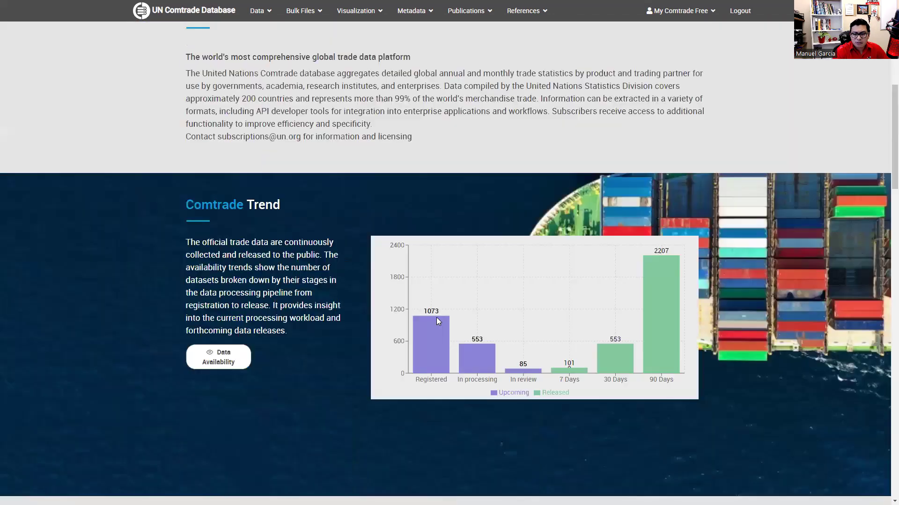
pyautogui.scroll(8, 437, 317)
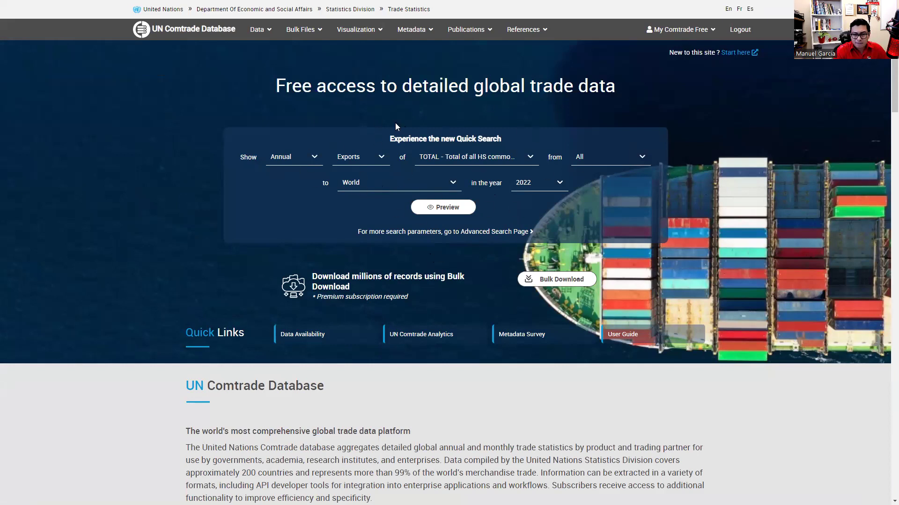
pyautogui.click(504, 235)
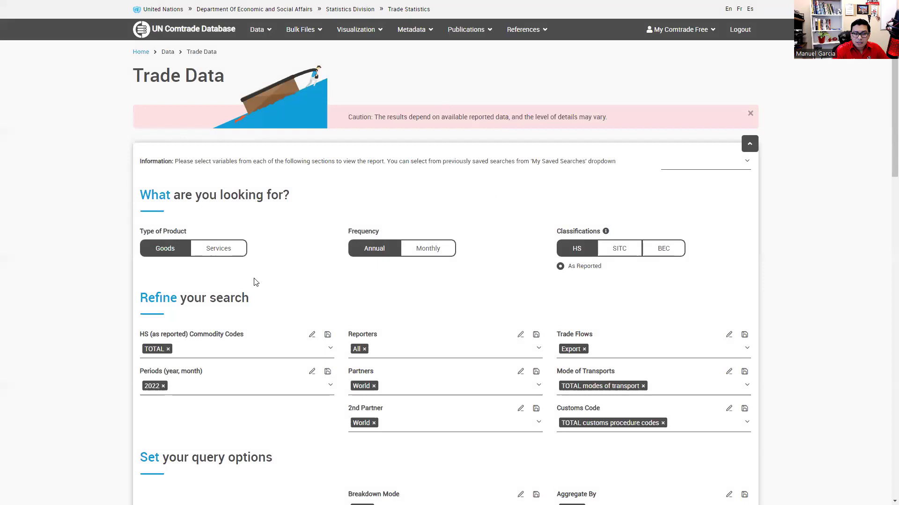
# - Close the caution banner about reported data
pyautogui.scroll(-1, 349, 245)
pyautogui.scroll(1, 369, 245)
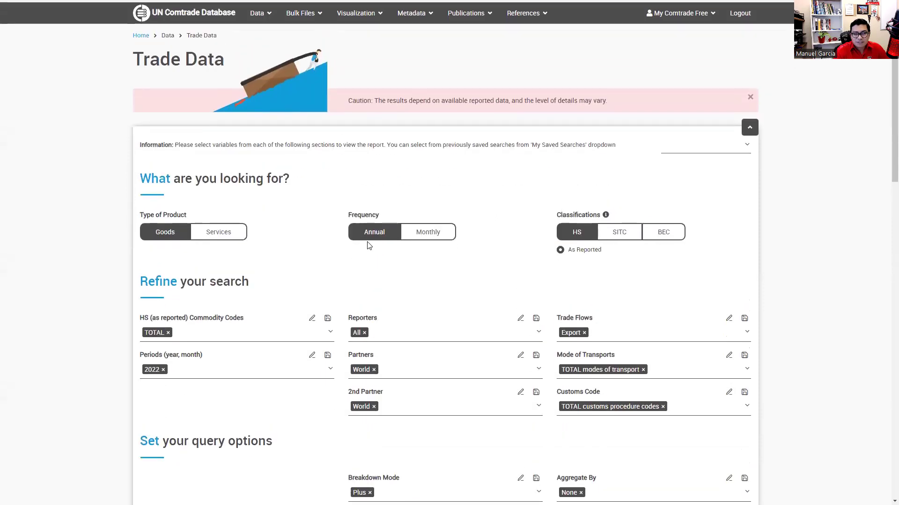
pyautogui.scroll(1, 369, 245)
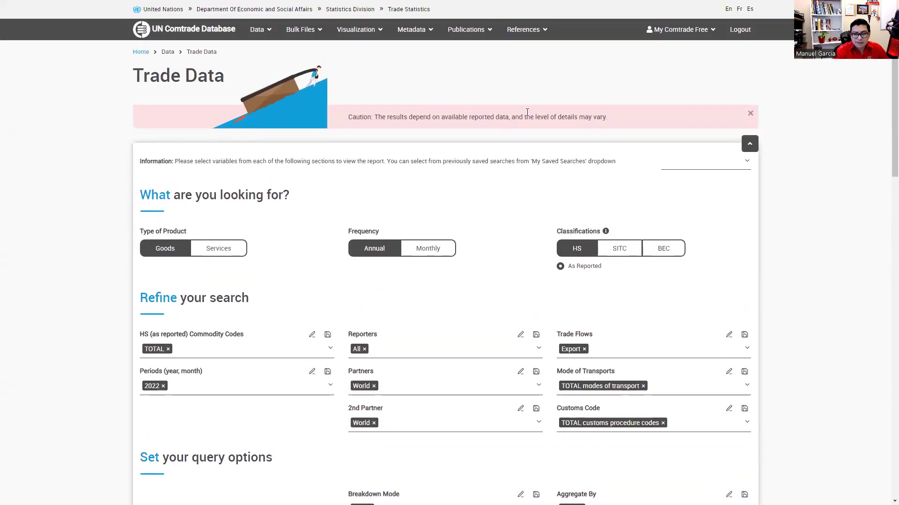
pyautogui.click(750, 114)
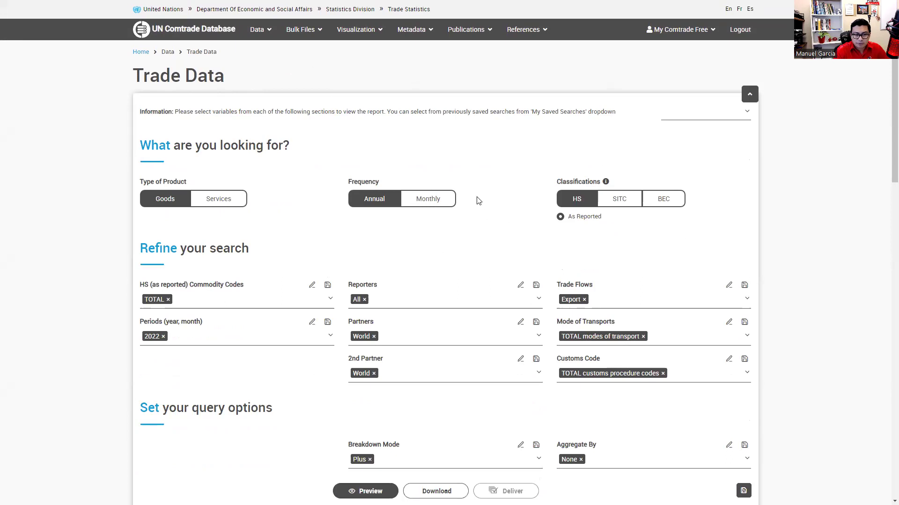
# - Try the Services and Monthly toggles, then restore Goods and Annual
pyautogui.click(209, 201)
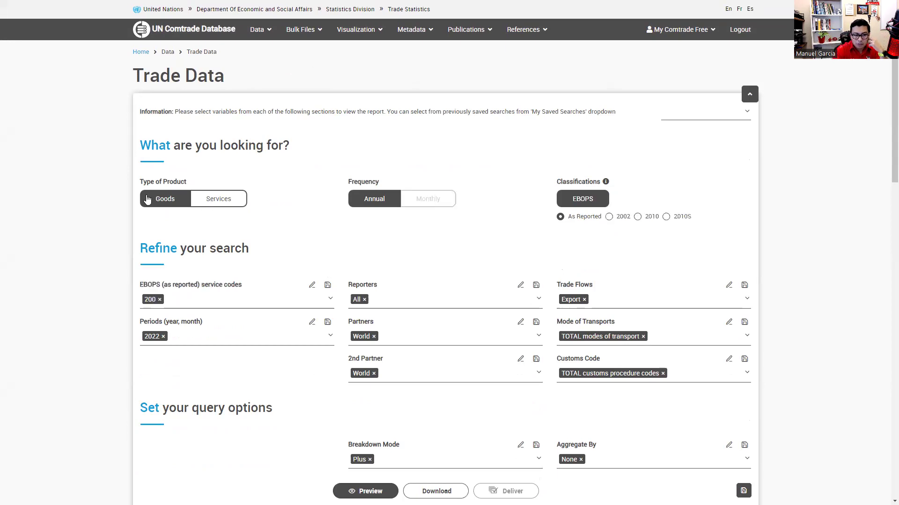
pyautogui.click(167, 207)
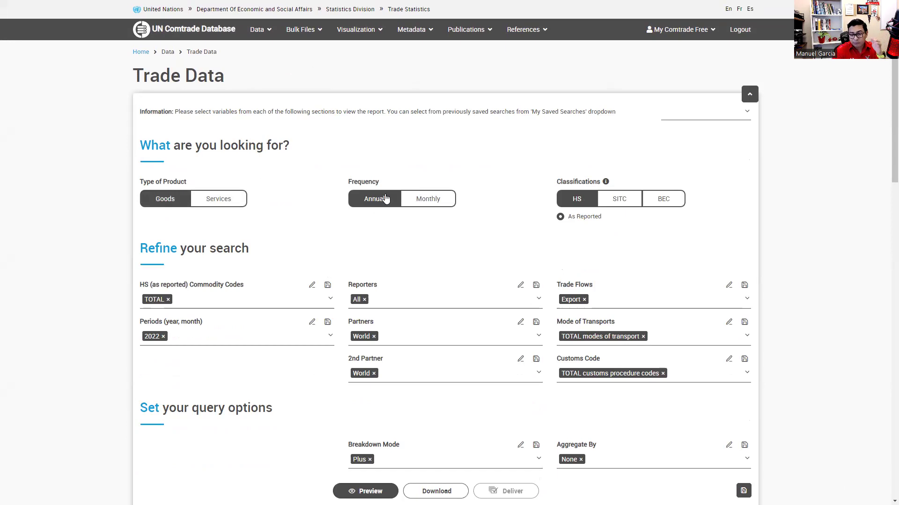
pyautogui.click(435, 203)
pyautogui.click(387, 205)
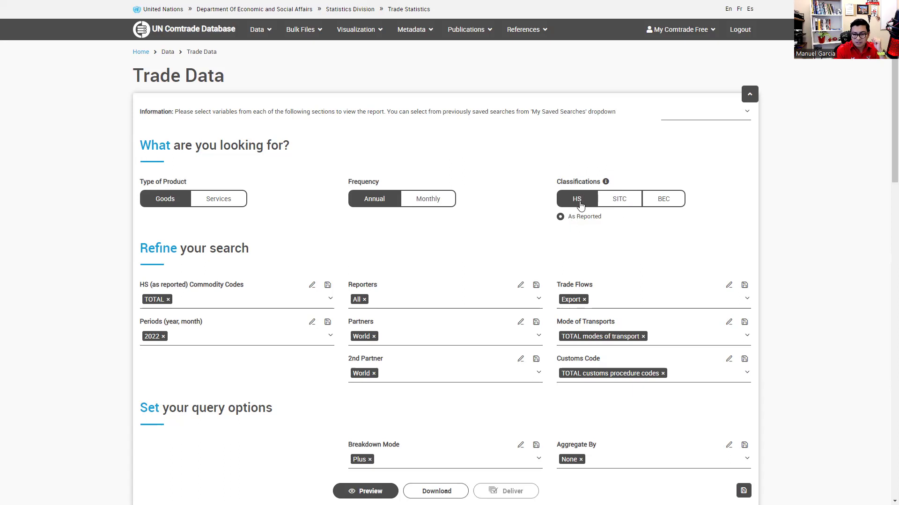
pyautogui.scroll(-2, 515, 229)
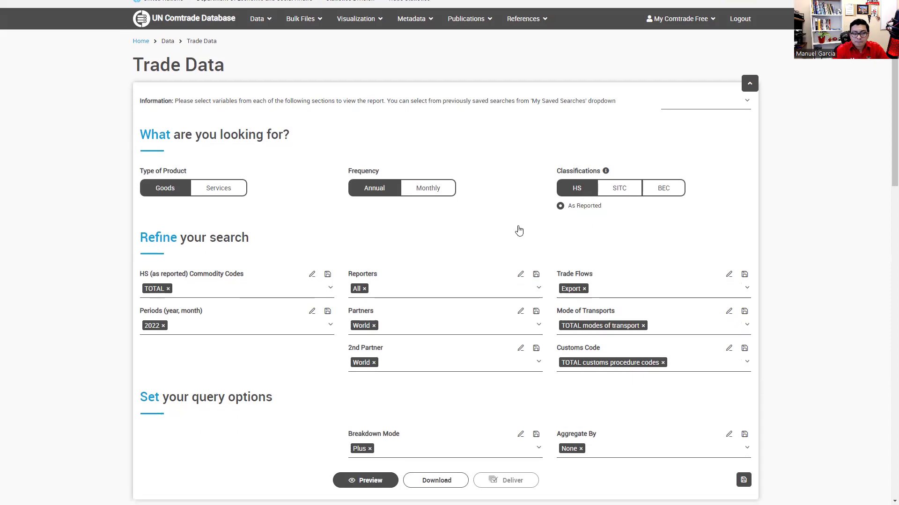
pyautogui.scroll(1, 291, 228)
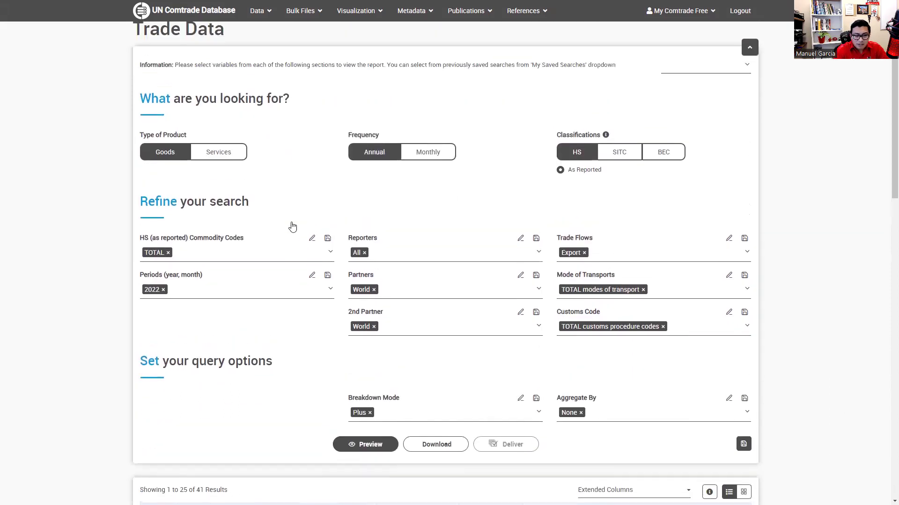
# - Replace TOTAL with commodity 0201, fresh or chilled bovine meat, found by searching 'mea'
pyautogui.click(168, 253)
pyautogui.click(173, 254)
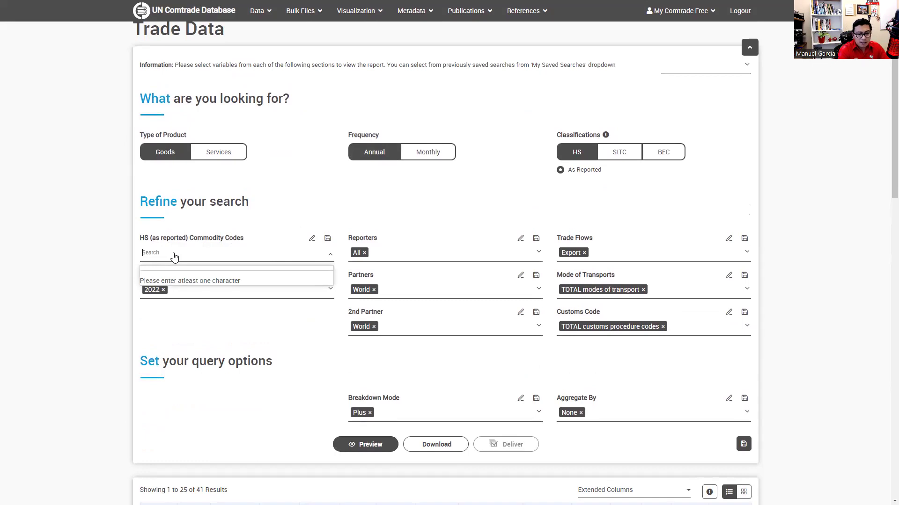
pyautogui.write('mea')
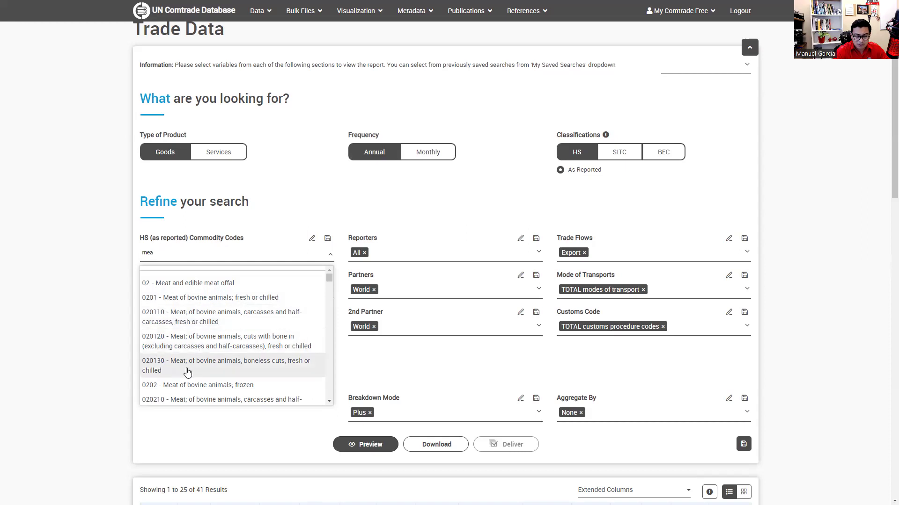
pyautogui.click(173, 300)
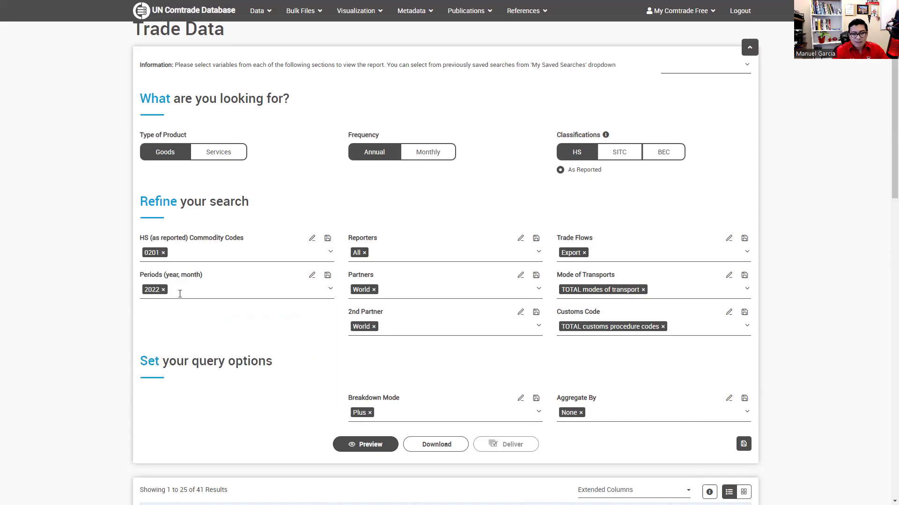
# - Replace All reporters with Mexico, found by searching 'mex'
pyautogui.click(364, 253)
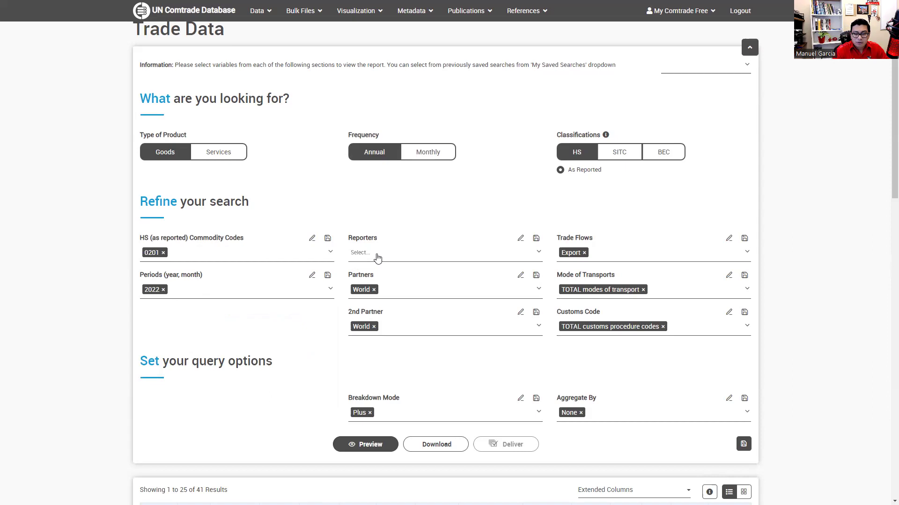
pyautogui.click(368, 252)
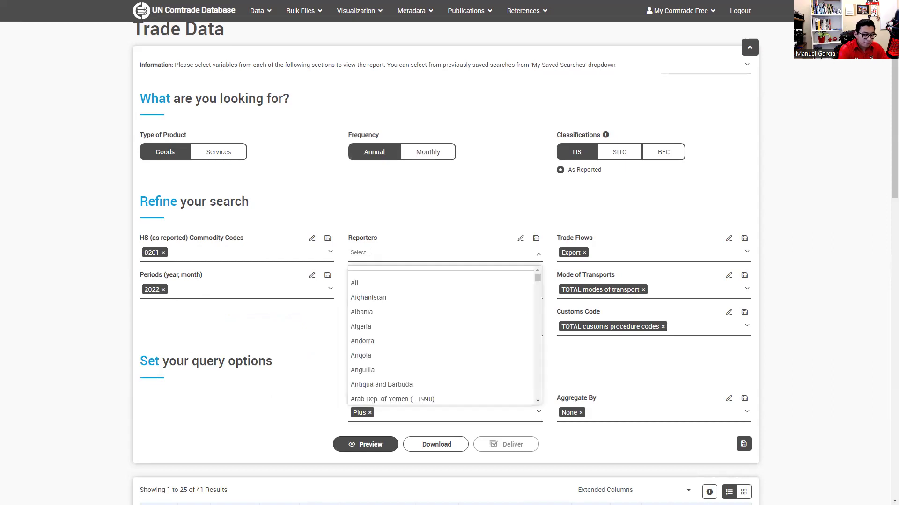
pyautogui.write('mexi')
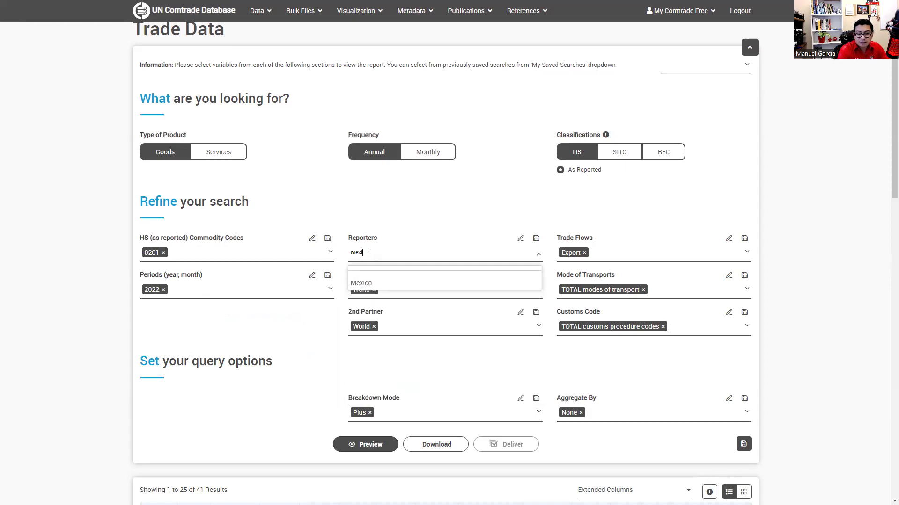
pyautogui.click(369, 284)
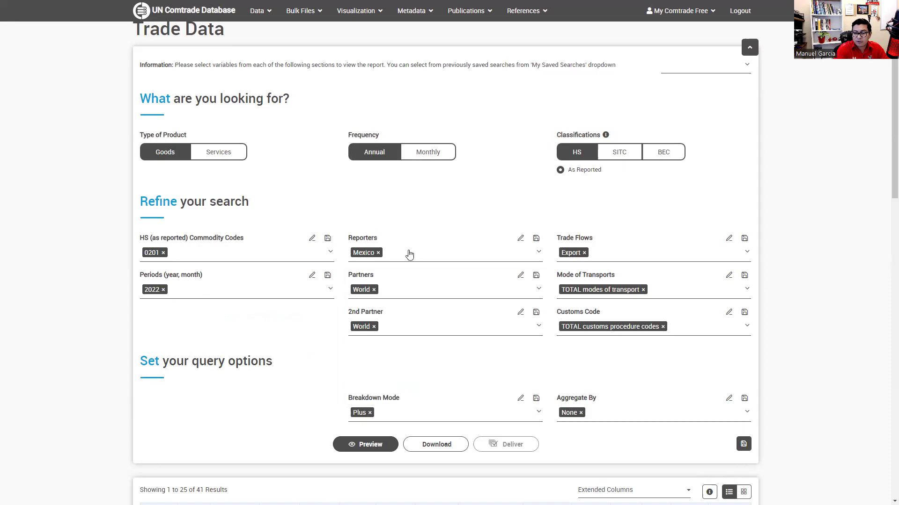
# - Add Import to the trade flows and add 2021, 2020, 2019 and 2018 to the periods
pyautogui.click(605, 253)
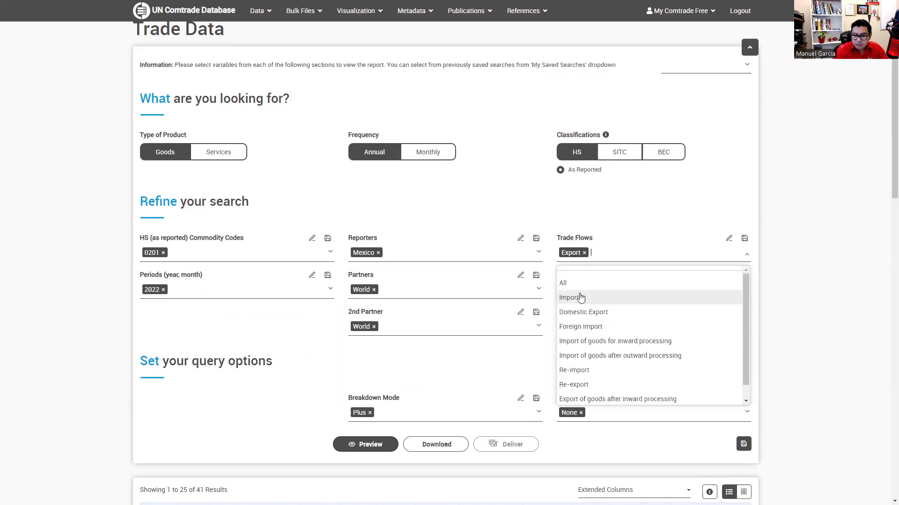
pyautogui.click(582, 297)
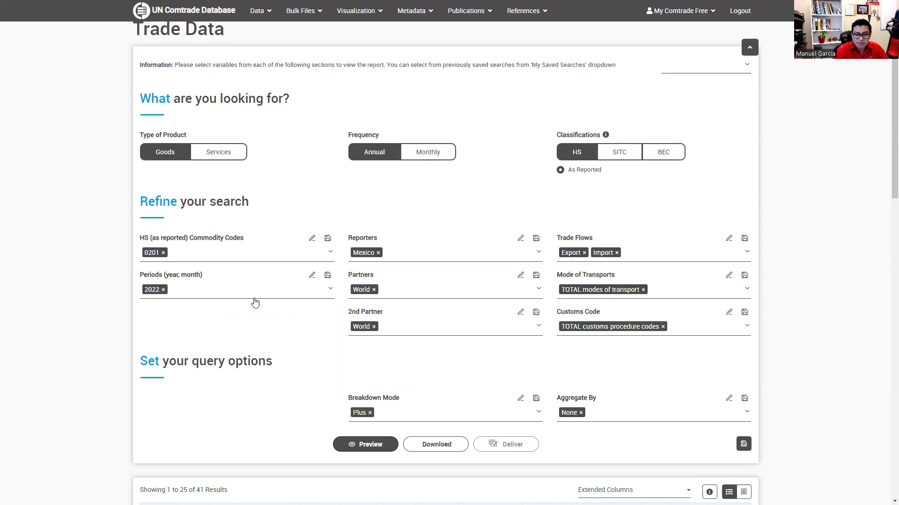
pyautogui.click(198, 293)
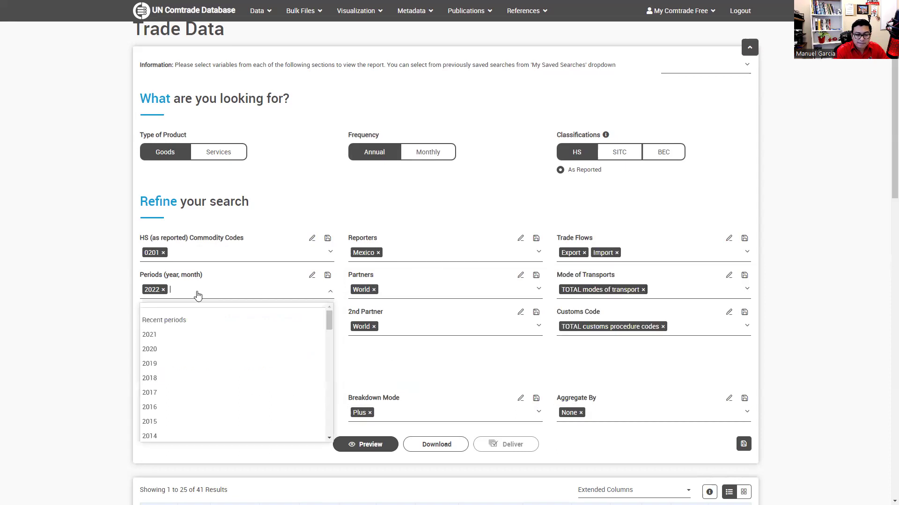
pyautogui.click(164, 336)
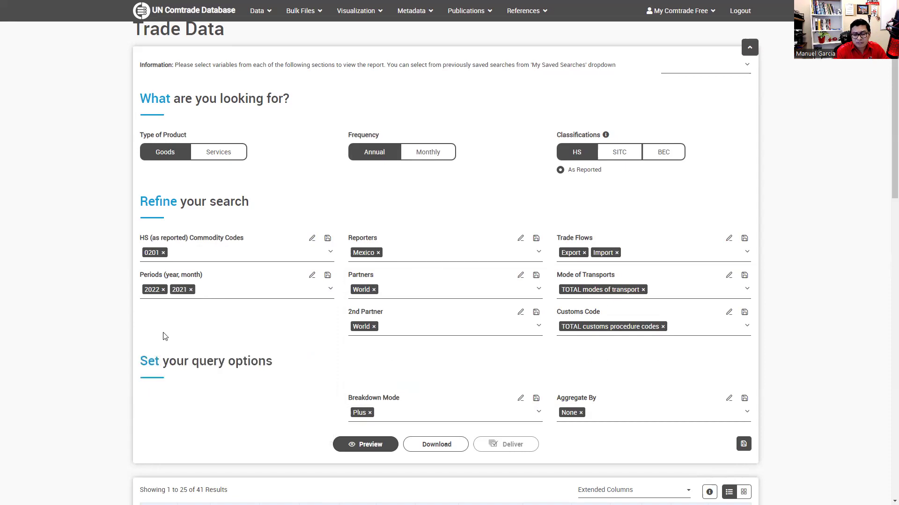
pyautogui.click(207, 295)
pyautogui.click(171, 335)
pyautogui.click(237, 289)
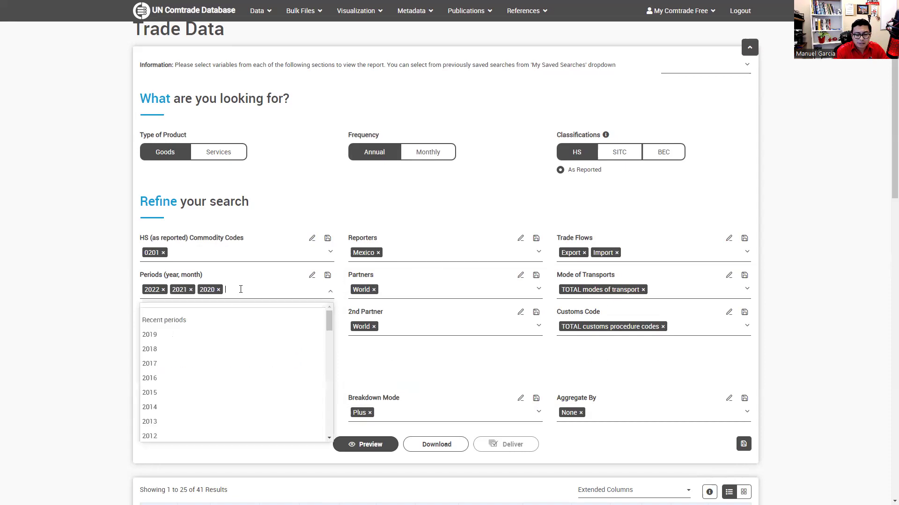
pyautogui.click(172, 336)
pyautogui.click(250, 292)
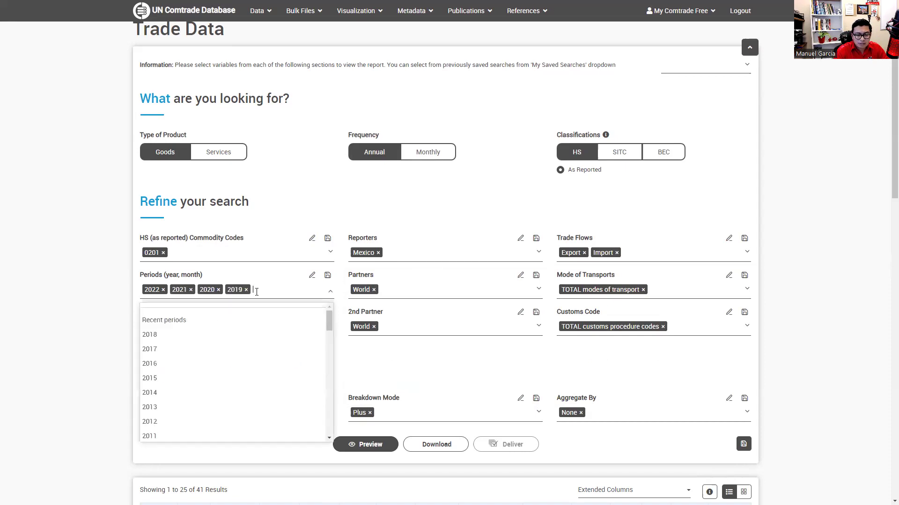
pyautogui.click(174, 337)
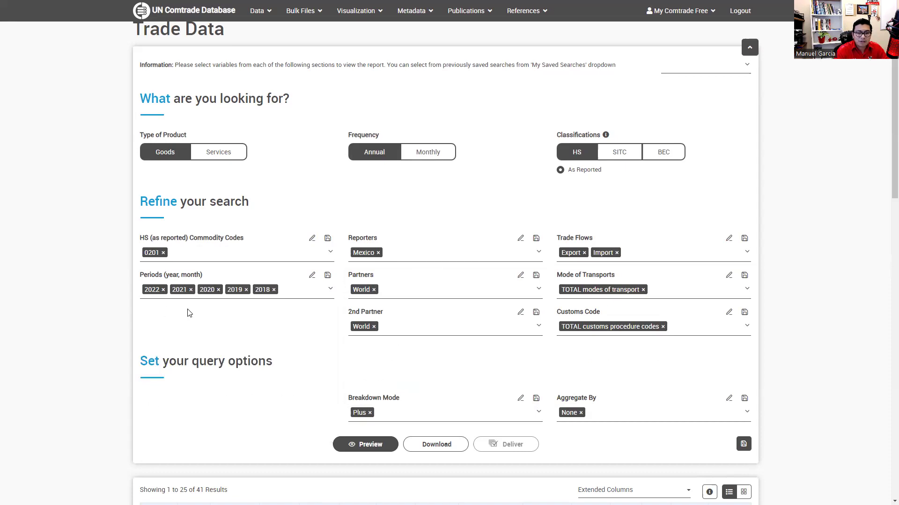
# - Set Partners, 2nd Partner and Mode of Transport to All, and remove the TOTAL customs code
pyautogui.click(375, 290)
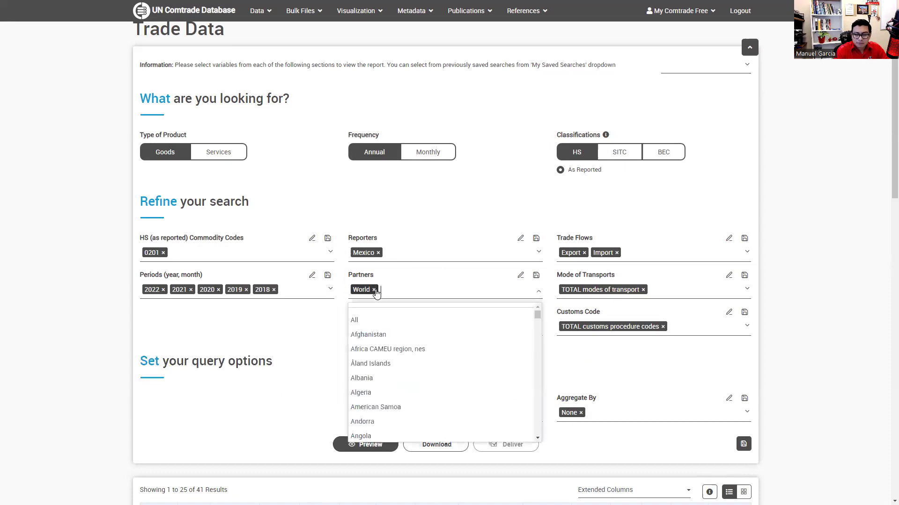
pyautogui.click(364, 318)
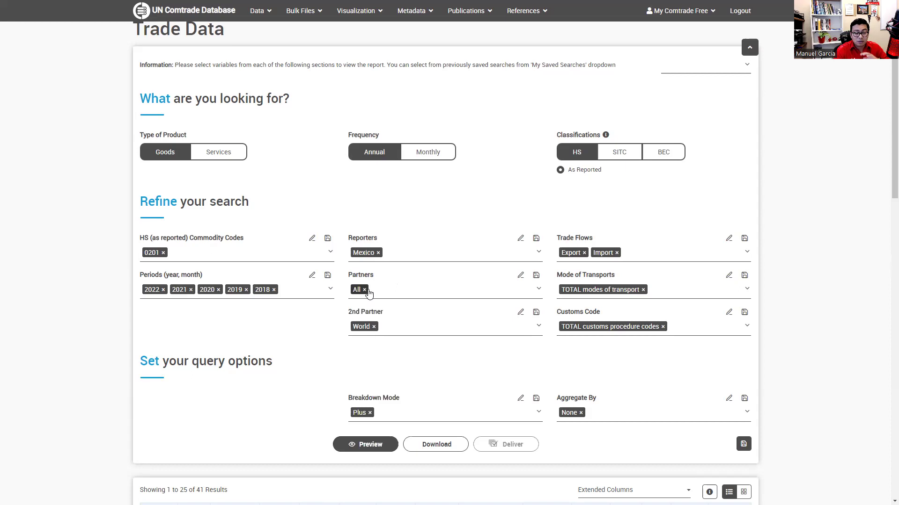
pyautogui.click(373, 328)
pyautogui.click(365, 356)
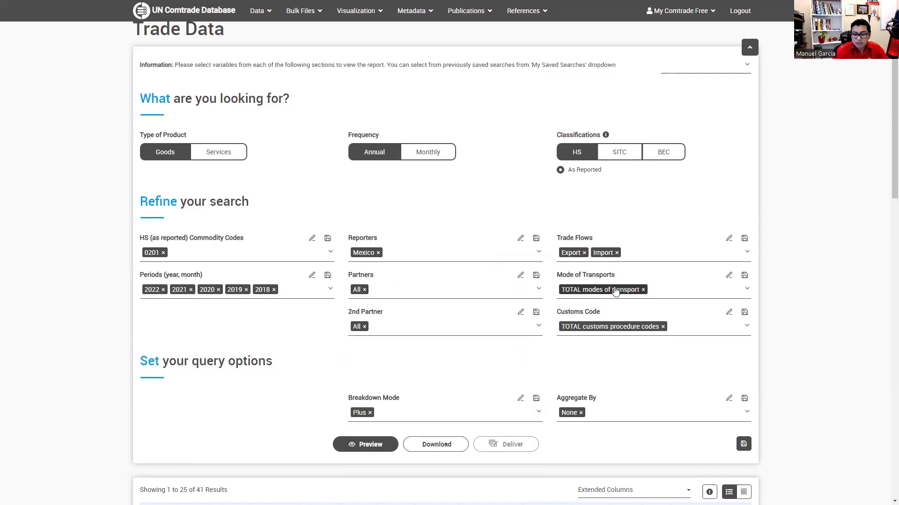
pyautogui.click(651, 289)
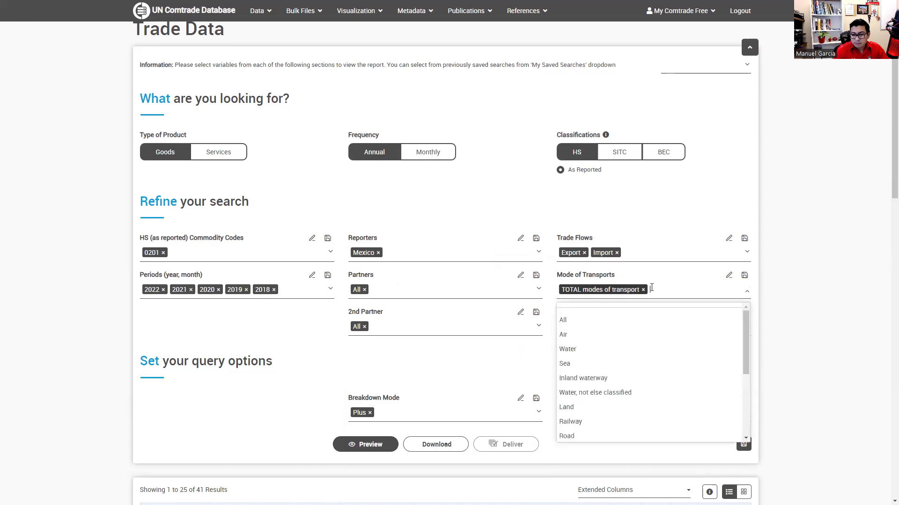
pyautogui.click(588, 321)
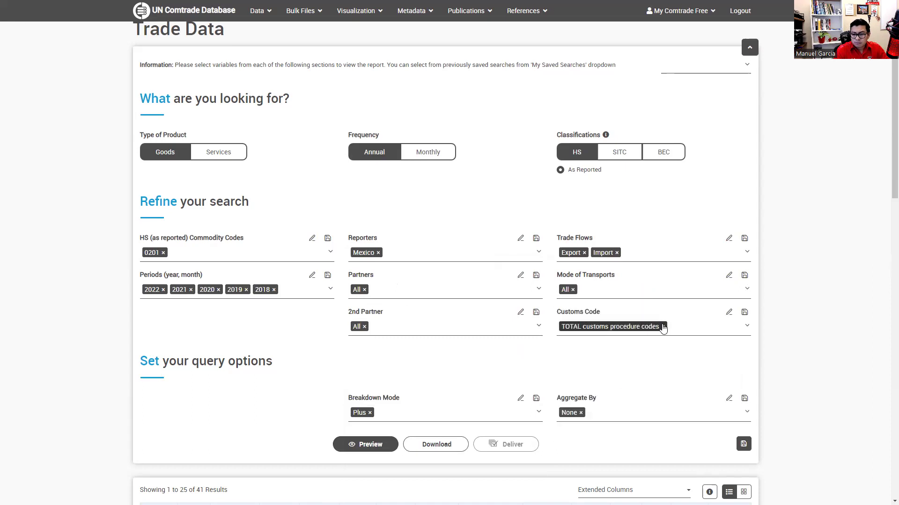
pyautogui.click(663, 327)
pyautogui.click(617, 331)
# - Set Customs Code to All, check the results preview, and download the data
pyautogui.click(619, 354)
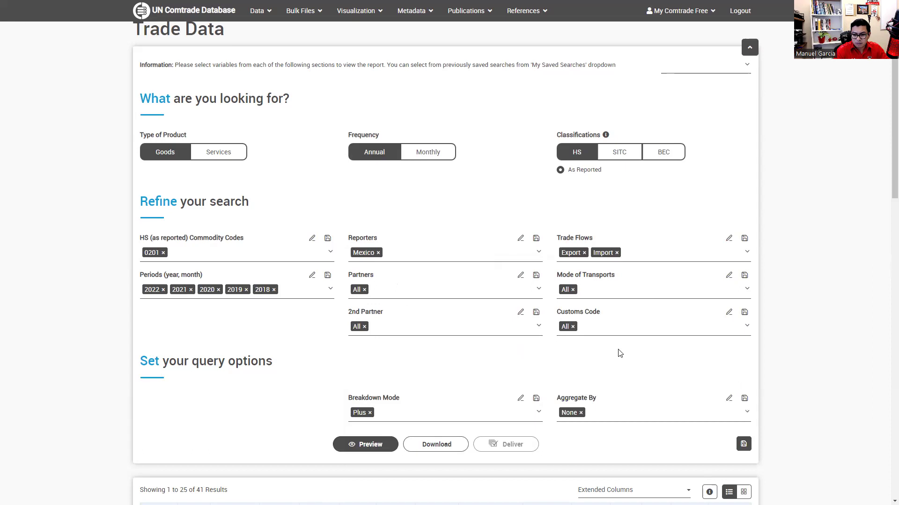
pyautogui.scroll(-1, 425, 389)
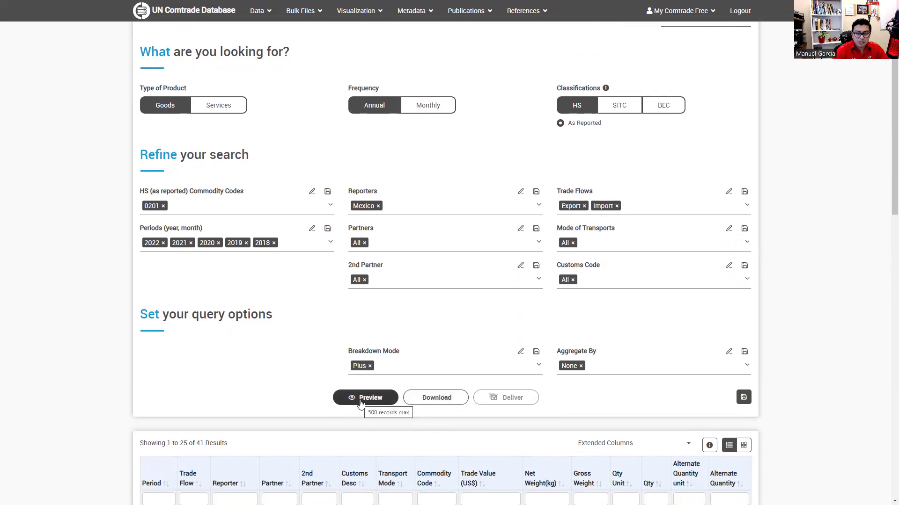
pyautogui.scroll(-6, 375, 374)
pyautogui.scroll(7, 398, 346)
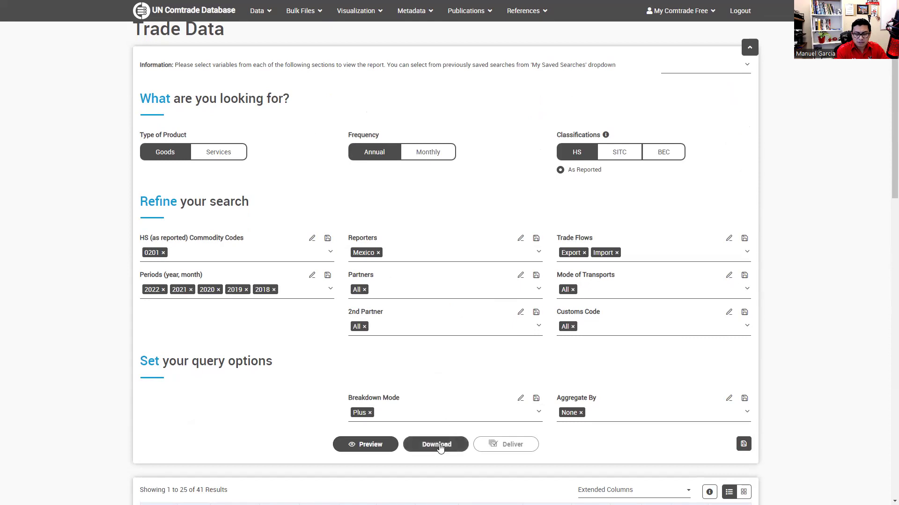
pyautogui.click(439, 446)
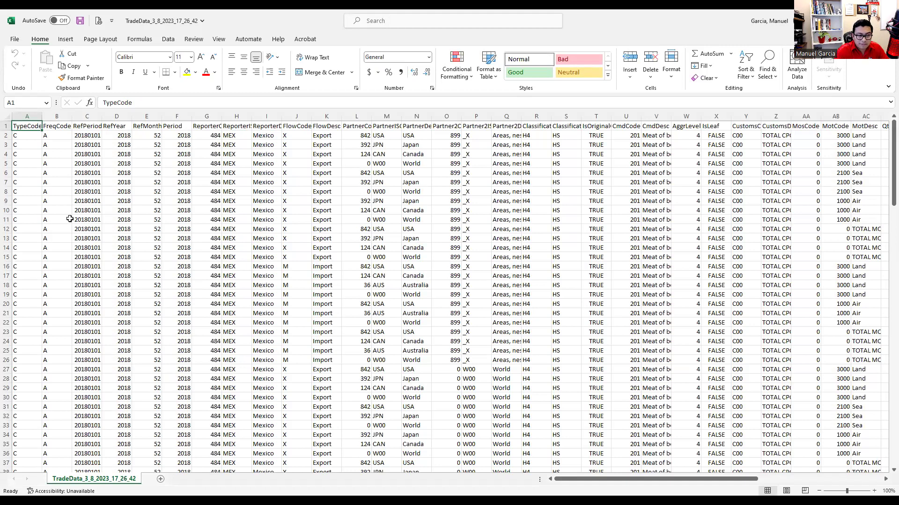
# - Check the RefPeriodId to ReporterDesc columns, confirming MEX / Mexico, and the data's extent
pyautogui.click(94, 128)
pyautogui.press('Right')
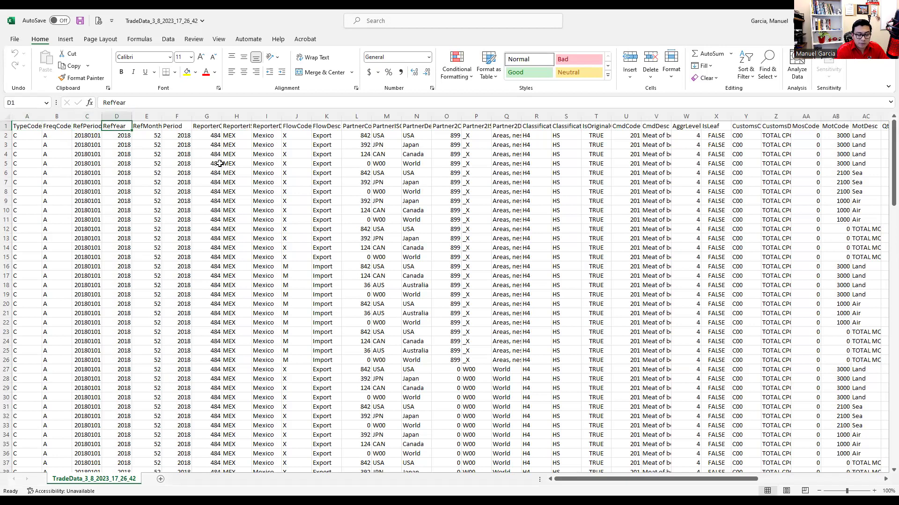
pyautogui.press('Right')
pyautogui.press('Right')
pyautogui.press('Right')
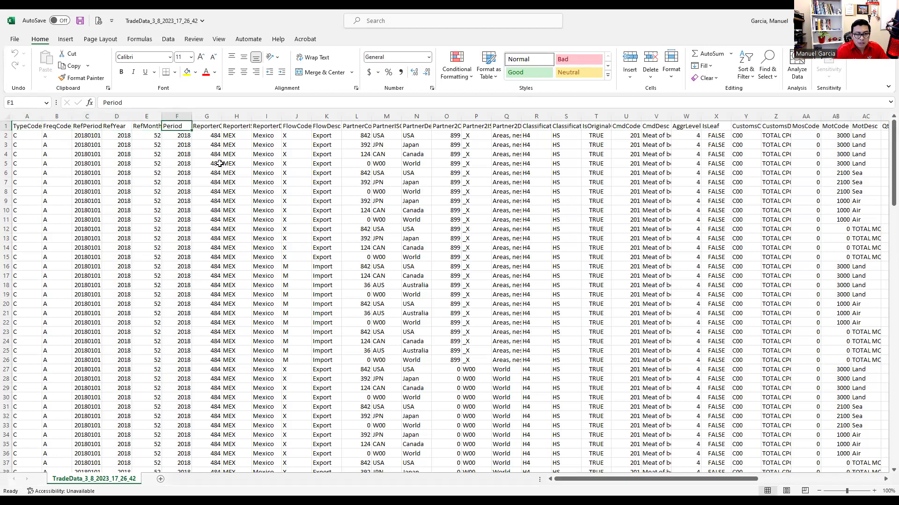
pyautogui.press('Right')
pyautogui.press('Left')
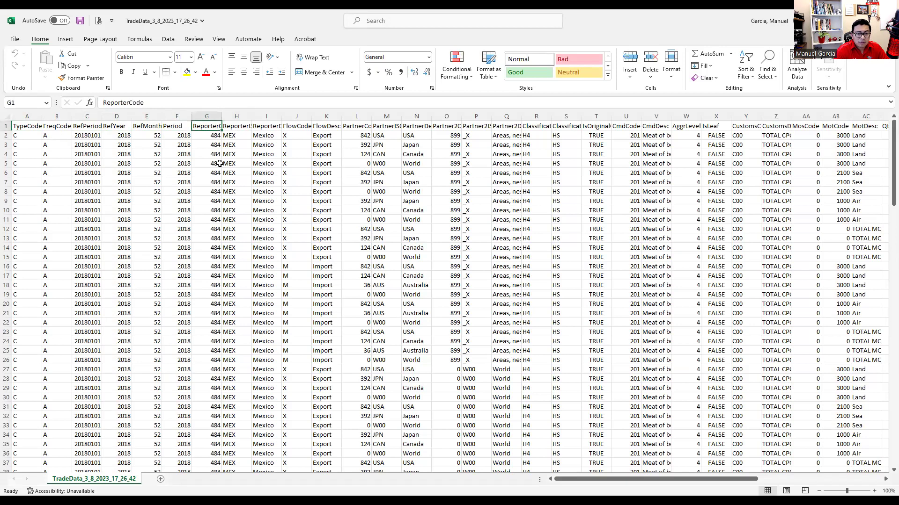
pyautogui.press('Right')
pyautogui.press('Down')
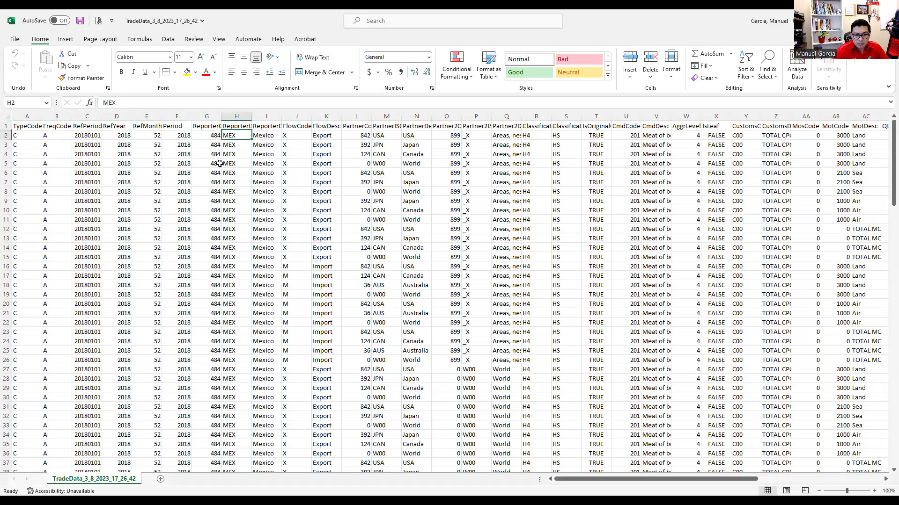
pyautogui.press('Up')
pyautogui.press('Right')
pyautogui.press('Down')
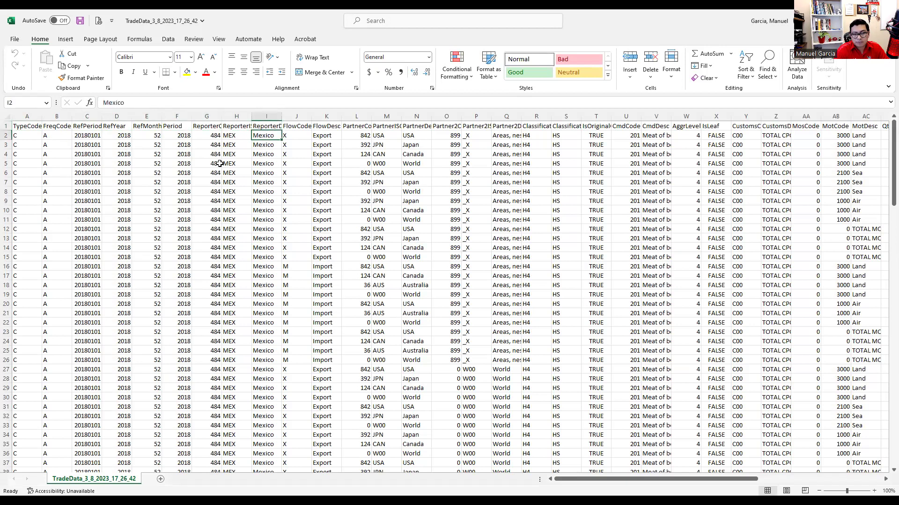
pyautogui.hotkey('ctrl', 'Down')
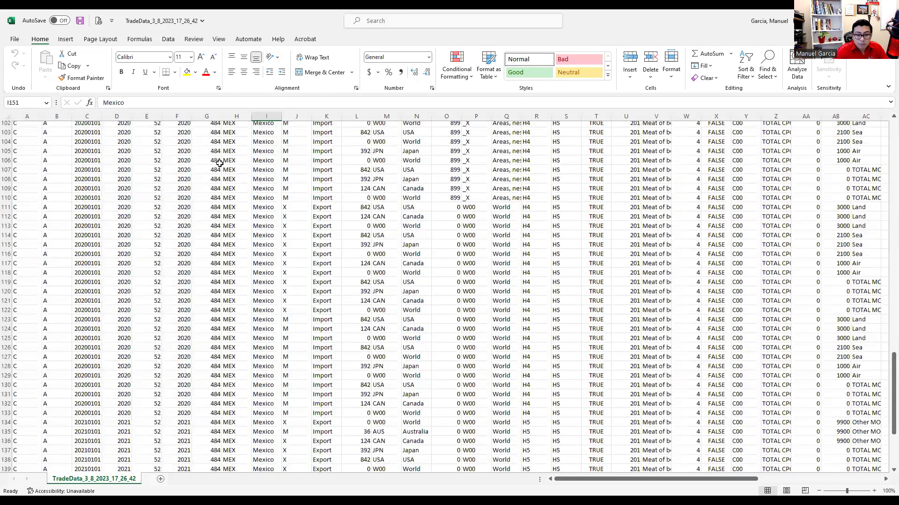
pyautogui.hotkey('ctrl', 'Up')
pyautogui.click(274, 143)
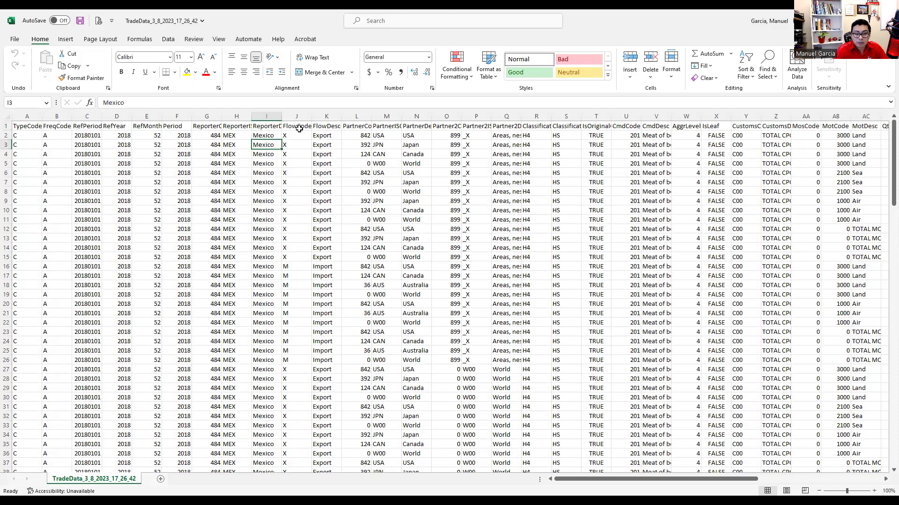
# - Inspect the FlowDesc, PartnerISO, PartnerDesc (USA, Japan) and commodity description columns
pyautogui.click(330, 128)
pyautogui.moveTo(331, 165); pyautogui.dragTo(335, 239)
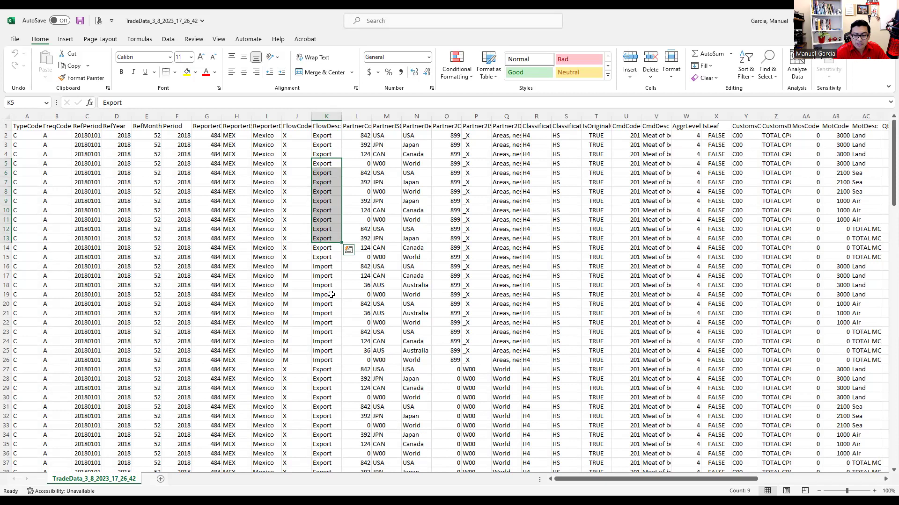
pyautogui.click(381, 127)
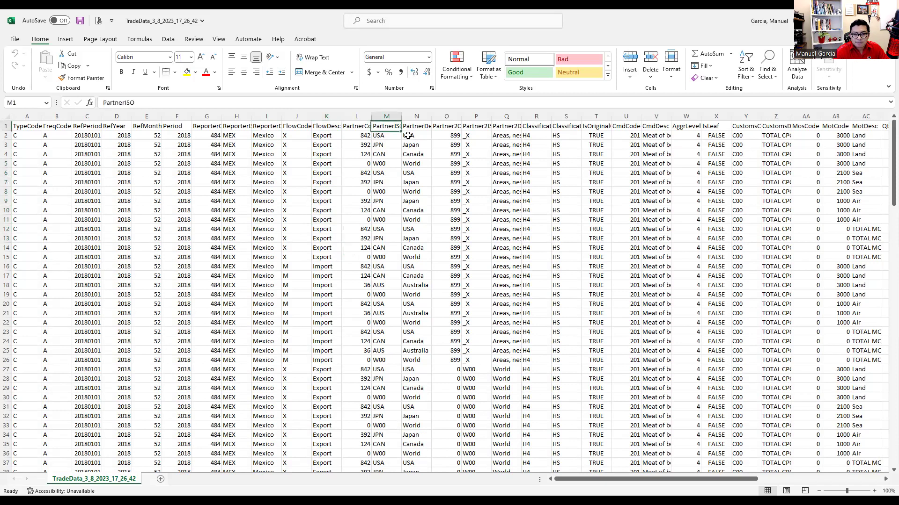
pyautogui.click(411, 128)
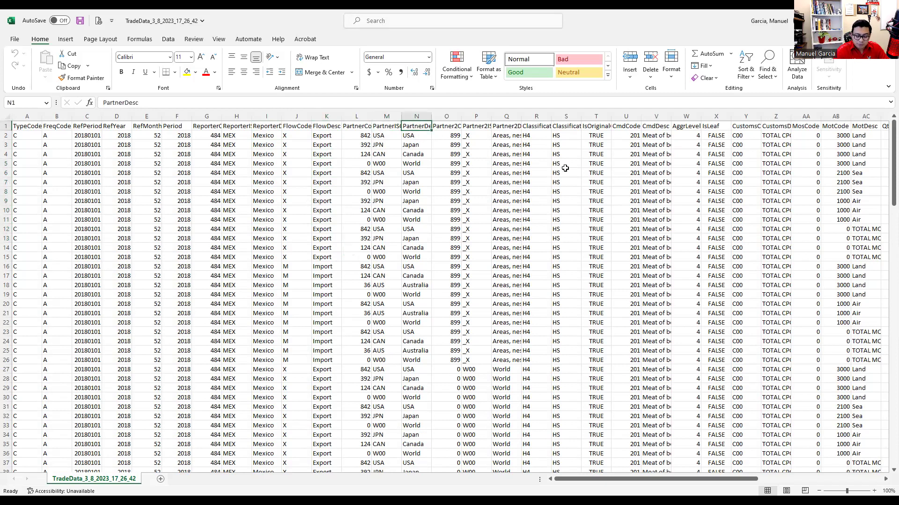
pyautogui.press('Down')
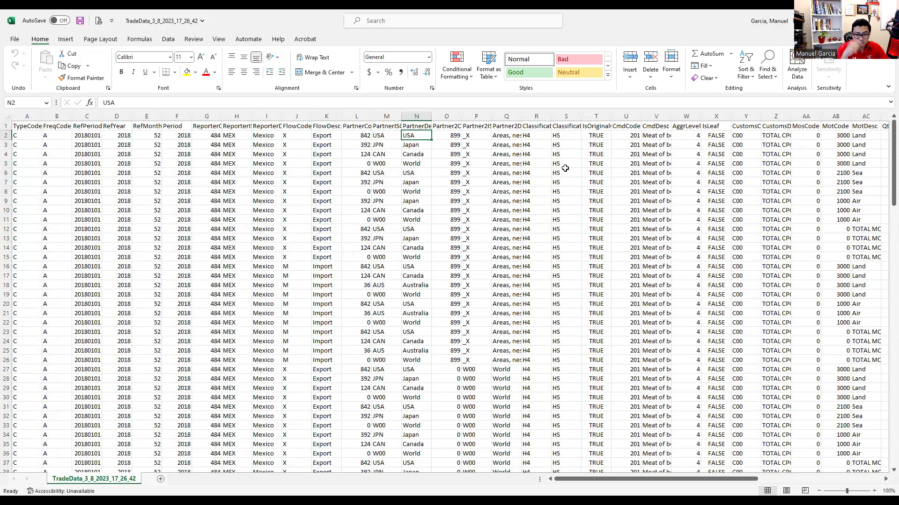
pyautogui.press('Down')
pyautogui.press('Down')
pyautogui.press('Down')
pyautogui.press('Down')
pyautogui.press('Down')
pyautogui.press('Down')
pyautogui.press('Down')
pyautogui.press('Down')
pyautogui.press('Down')
pyautogui.press('Down')
pyautogui.press('Down')
pyautogui.press('Down')
pyautogui.press('Down')
pyautogui.press('Down')
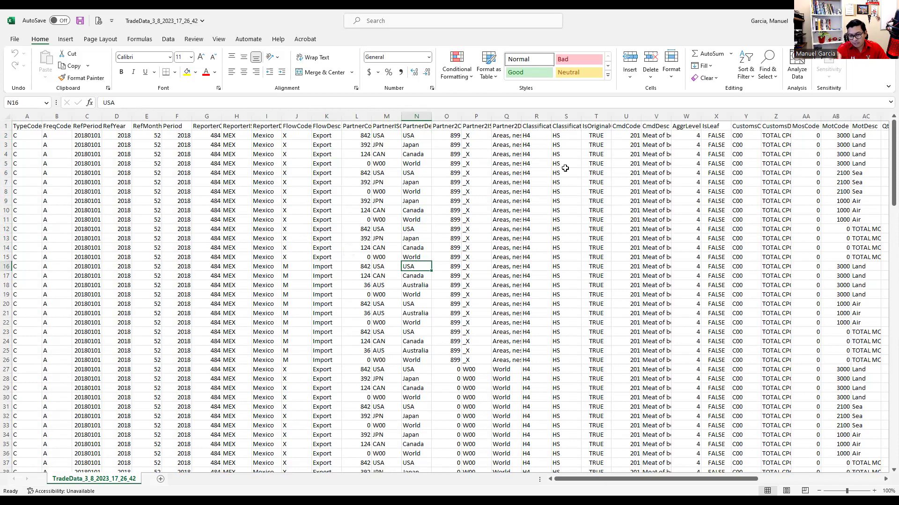
pyautogui.press('Right')
pyautogui.press('Right')
pyautogui.press('Right')
pyautogui.press('Right')
pyautogui.press('Right')
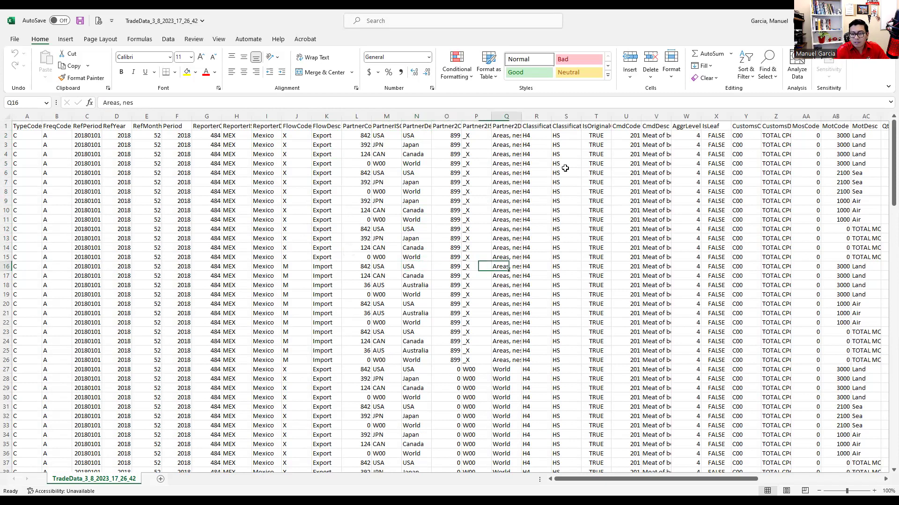
pyautogui.press('Right')
pyautogui.press('Right')
pyautogui.press('Right')
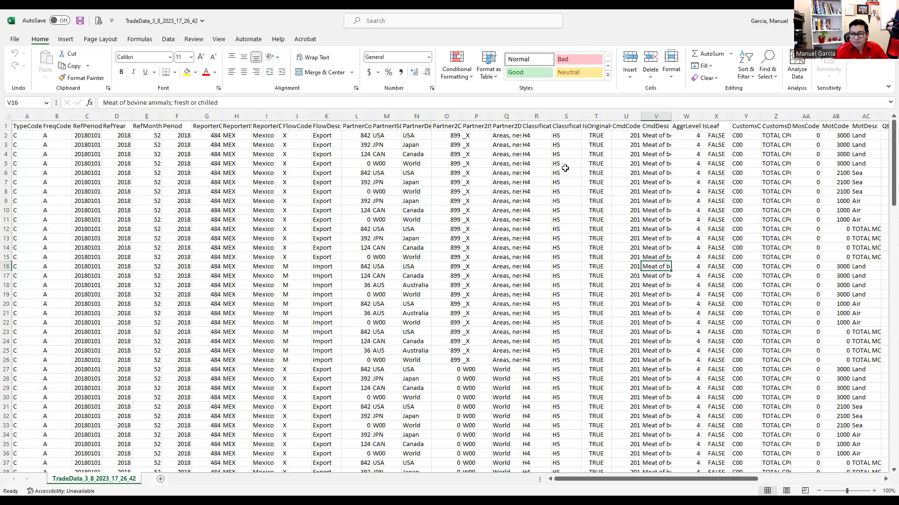
pyautogui.hotkey('ctrl', 'Up')
pyautogui.press('Down')
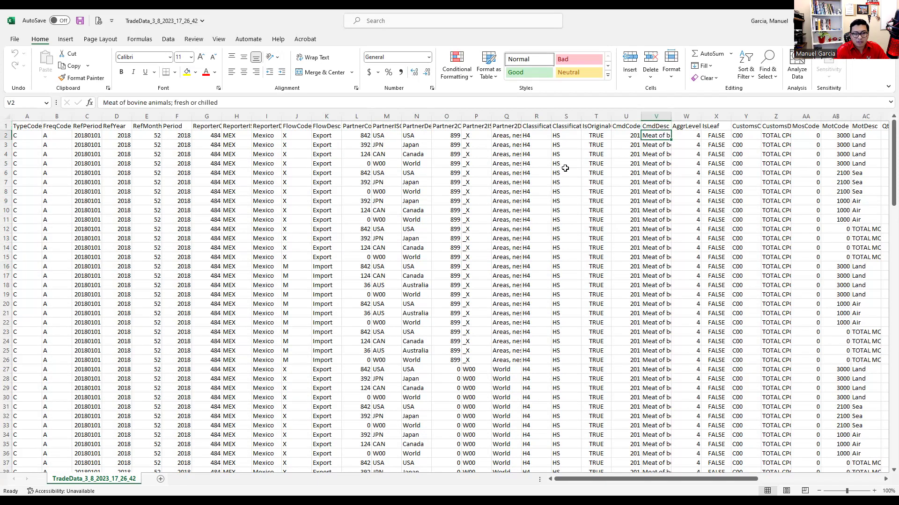
# - Review the MotCode, NetWgt and PrimaryValue fields, check the last row, and return to A1
pyautogui.press('Up')
pyautogui.press('Right')
pyautogui.press('Right')
pyautogui.press('Right')
pyautogui.press('Right')
pyautogui.press('Right')
pyautogui.press('Right')
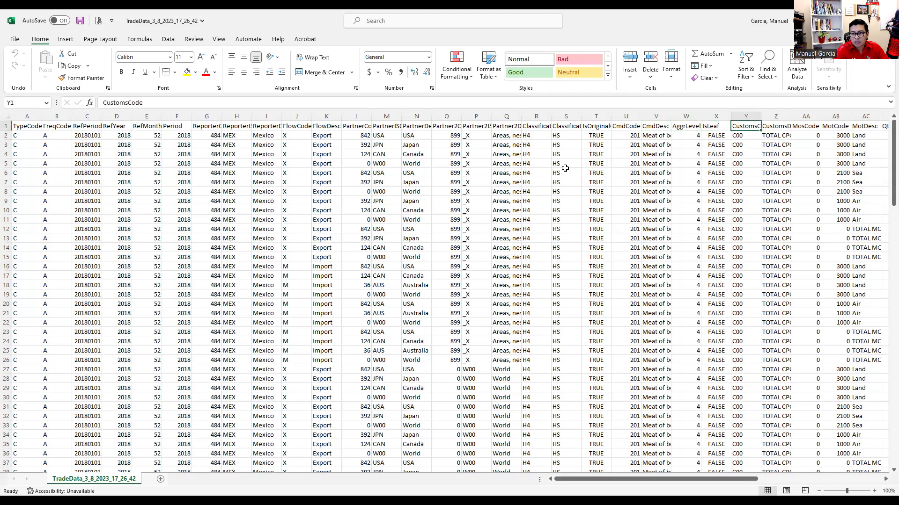
pyautogui.press('Right')
pyautogui.press('Right')
pyautogui.press('Right')
pyautogui.press('Right')
pyautogui.press('Right')
pyautogui.press('Right')
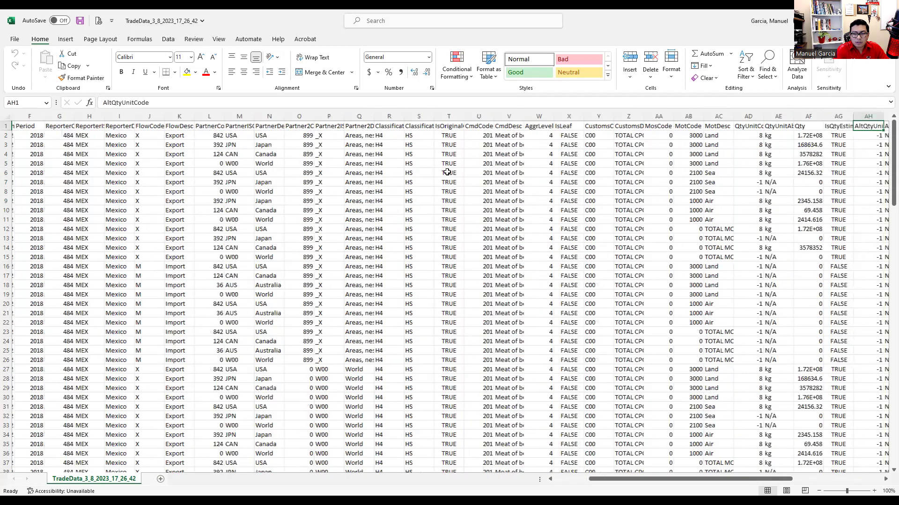
pyautogui.press('Right')
pyautogui.press('Right')
pyautogui.press('Right')
pyautogui.press('Right')
pyautogui.press('Right')
pyautogui.press('Right')
pyautogui.press('Right')
pyautogui.press('Right')
pyautogui.press('Right')
pyautogui.press('Right')
pyautogui.press('Right')
pyautogui.press('Right')
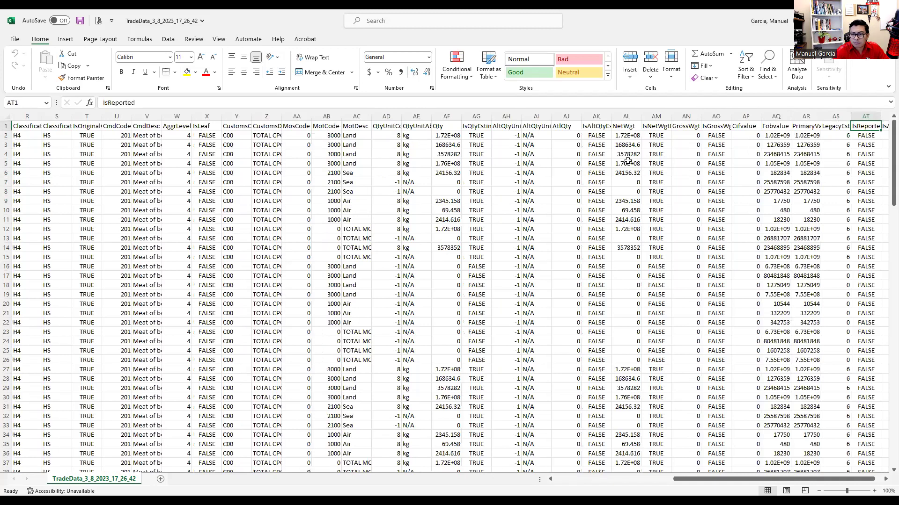
pyautogui.press('Left')
pyautogui.press('Left')
pyautogui.press('Left')
pyautogui.press('Left')
pyautogui.press('Left')
pyautogui.press('Left')
pyautogui.press('Left')
pyautogui.press('Left')
pyautogui.press('Right')
pyautogui.press('Right')
pyautogui.press('Right')
pyautogui.press('Right')
pyautogui.press('Right')
pyautogui.press('Right')
pyautogui.press('Right')
pyautogui.press('Right')
pyautogui.press('Right')
pyautogui.press('Right')
pyautogui.press('Right')
pyautogui.press('Right')
pyautogui.press('Right')
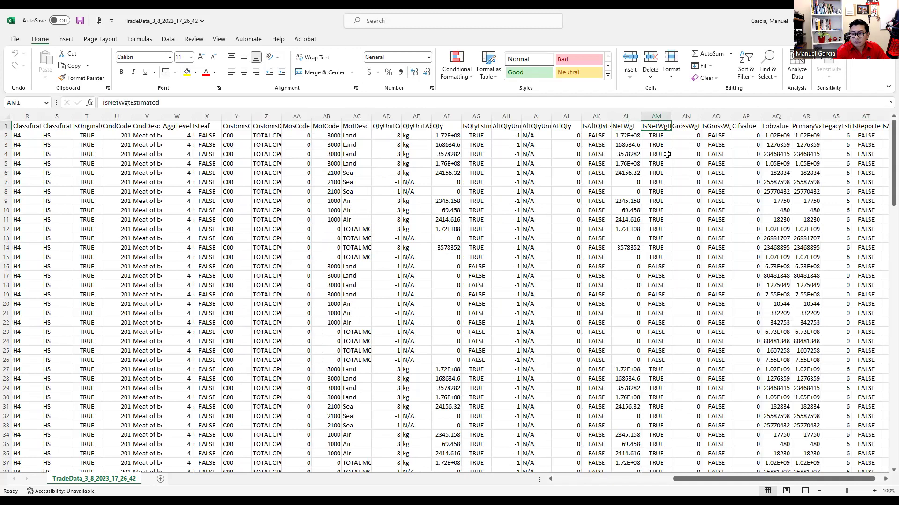
pyautogui.press('Left')
pyautogui.press('Left')
pyautogui.press('Left')
pyautogui.press('Left')
pyautogui.press('Left')
pyautogui.press('Left')
pyautogui.press('Left')
pyautogui.press('Left')
pyautogui.press('Right')
pyautogui.press('Down')
pyautogui.press('Up')
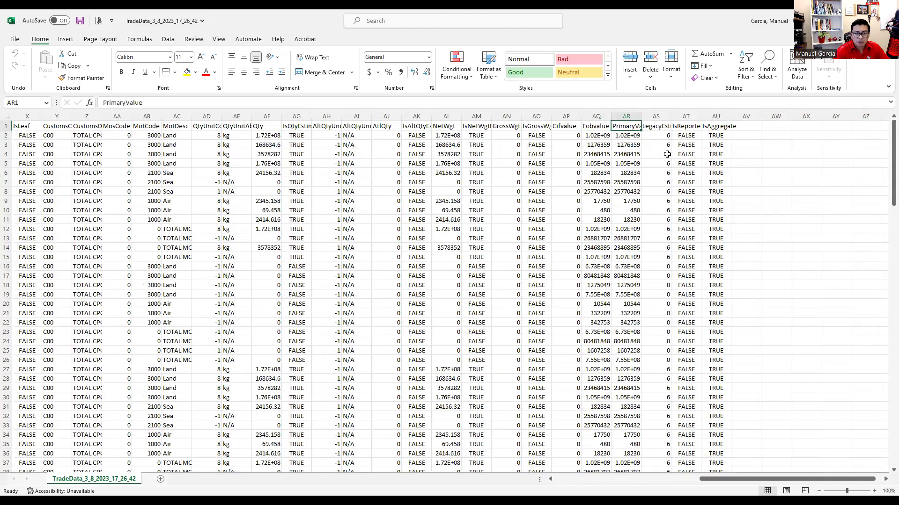
pyautogui.press('Down')
pyautogui.press('Up')
pyautogui.press('Down')
pyautogui.press('Down')
pyautogui.press('Down')
pyautogui.press('Up')
pyautogui.press('Up')
pyautogui.press('Up')
pyautogui.hotkey('ctrl', 'Down')
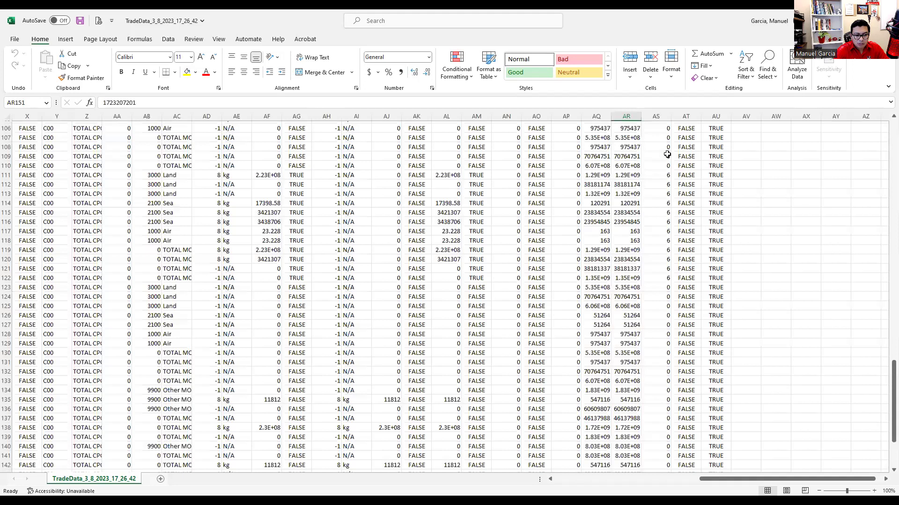
pyautogui.press('Up')
pyautogui.hotkey('ctrl', 'Left')
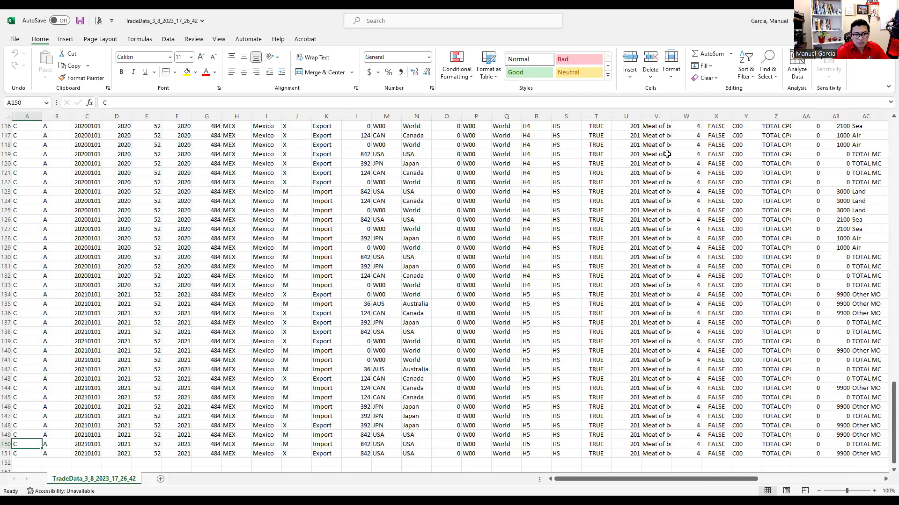
pyautogui.hotkey('ctrl', 'Up')
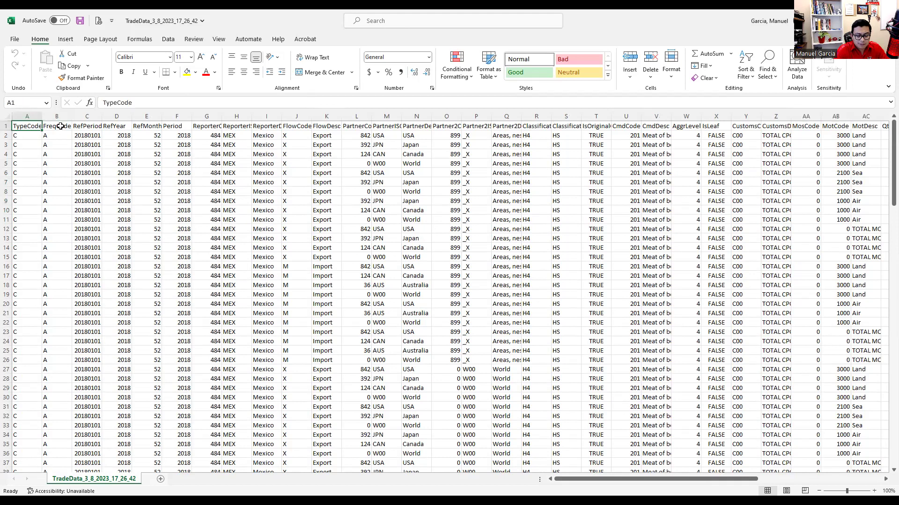
# - Select the whole data range and insert a PivotTable on a new sheet
pyautogui.hotkey('ctrl', 'shift', 'Right')
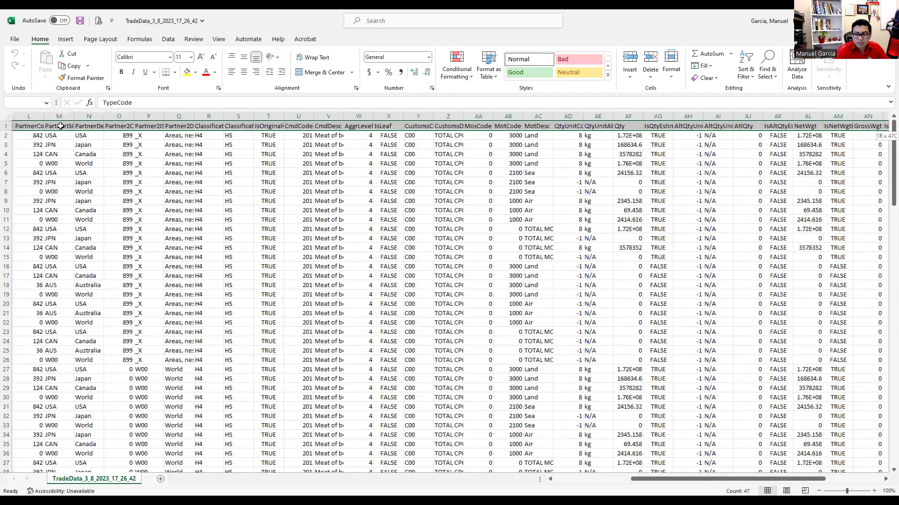
pyautogui.hotkey('ctrl', 'shift', 'Down')
pyautogui.click(65, 39)
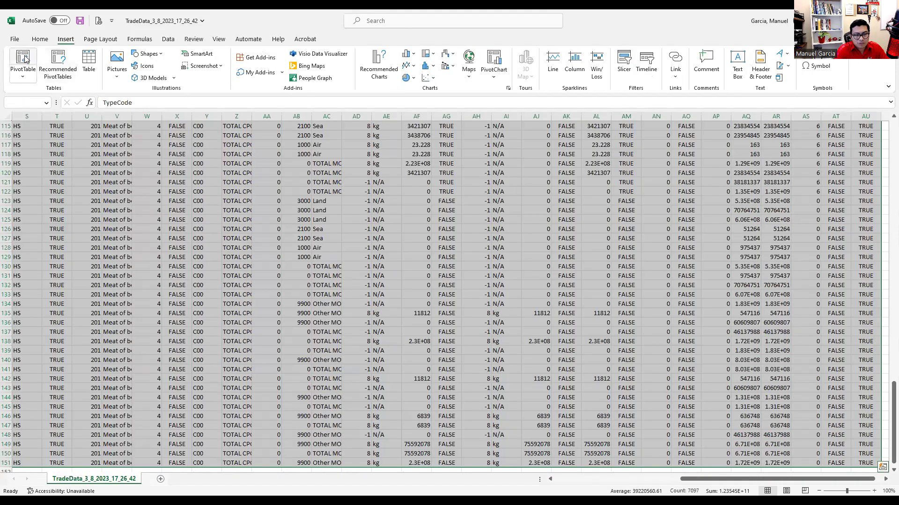
pyautogui.click(23, 58)
pyautogui.click(528, 351)
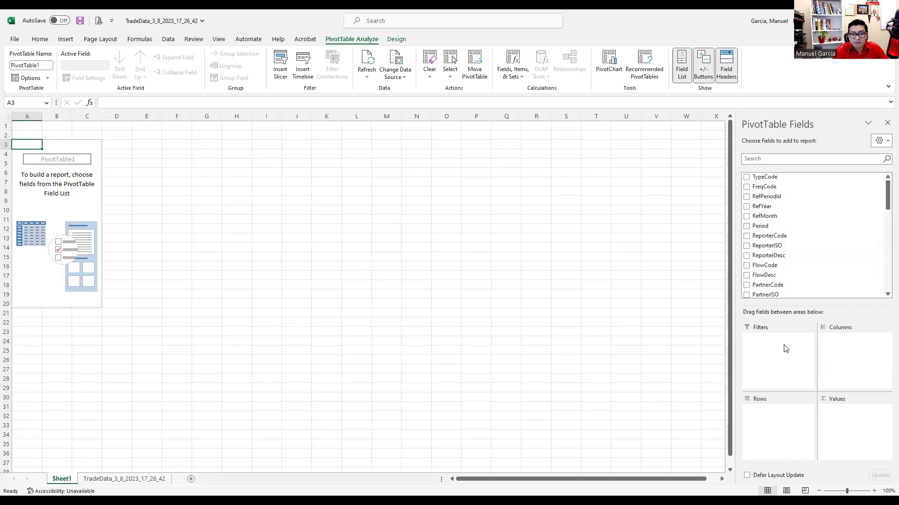
# - Place FlowDesc in Filters, RefYear in Rows, PartnerDesc in Columns, and sum PrimaryValue
pyautogui.moveTo(786, 349); pyautogui.dragTo(777, 333)
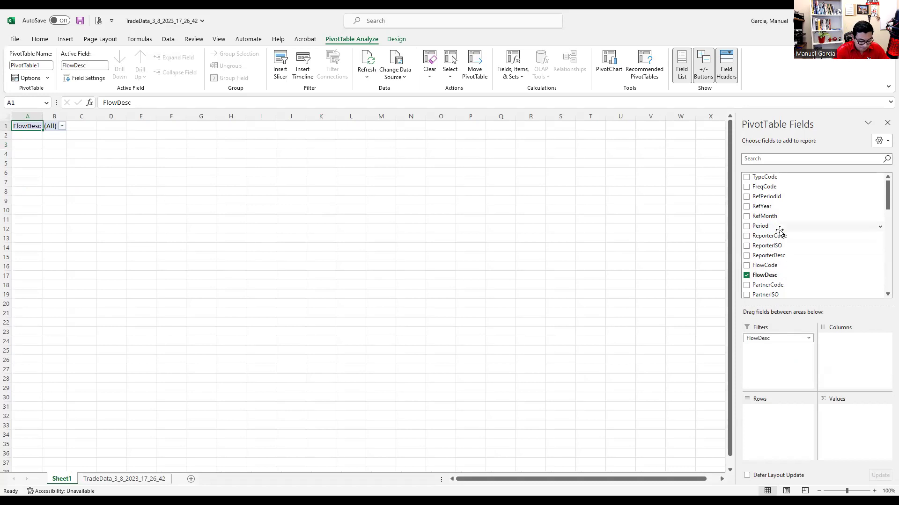
pyautogui.moveTo(775, 208); pyautogui.dragTo(795, 422)
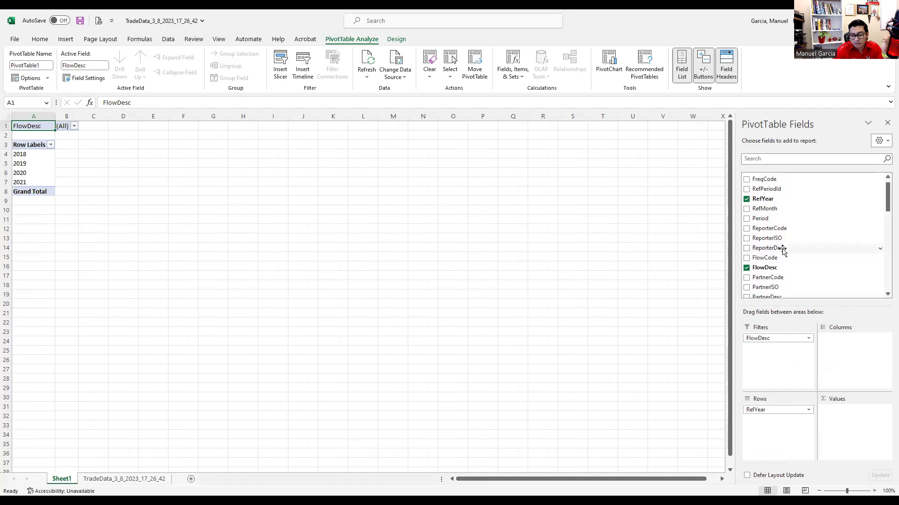
pyautogui.scroll(-1, 782, 253)
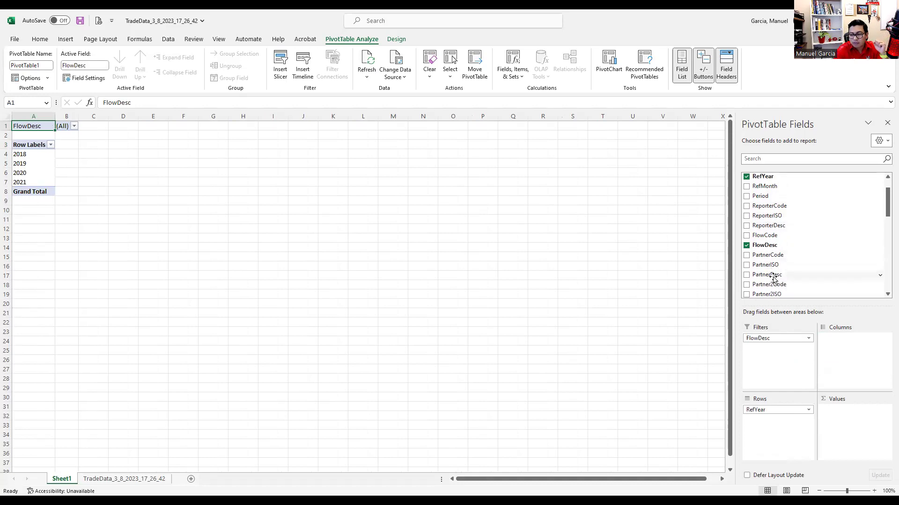
pyautogui.moveTo(775, 275); pyautogui.dragTo(850, 363)
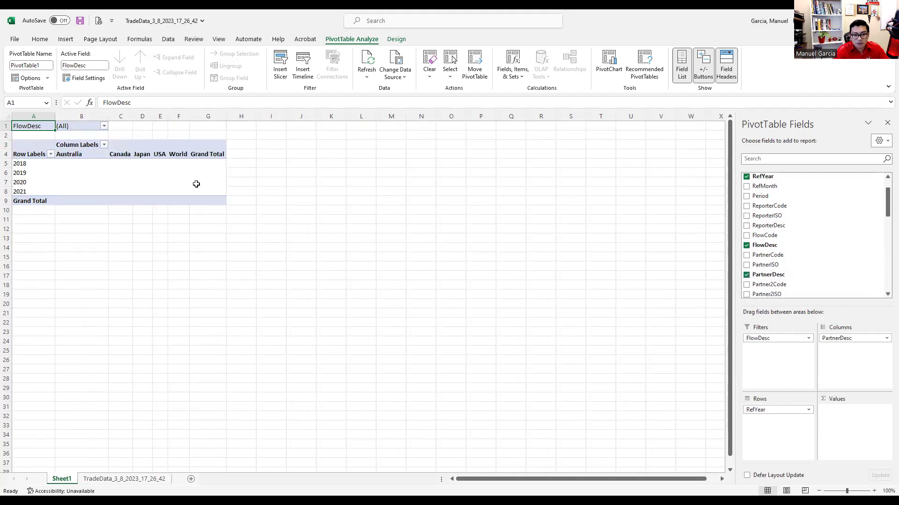
pyautogui.scroll(-8, 758, 264)
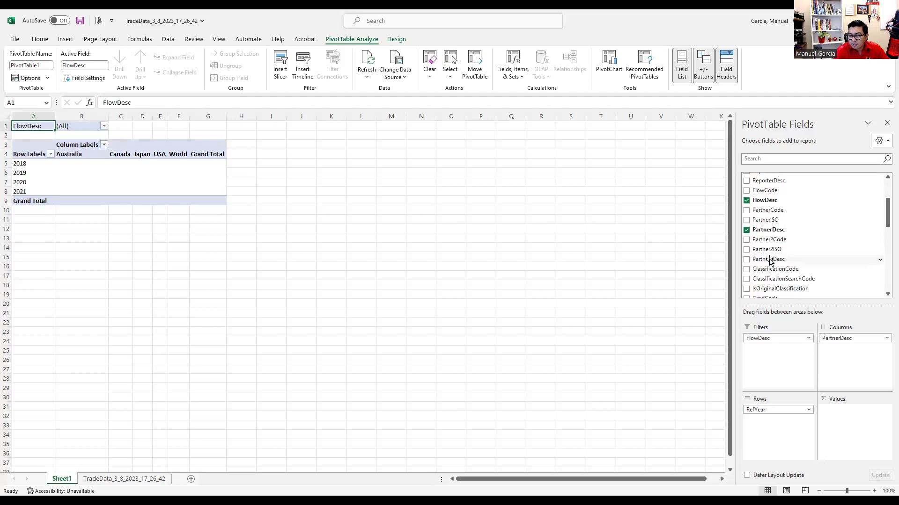
pyautogui.scroll(-3, 770, 262)
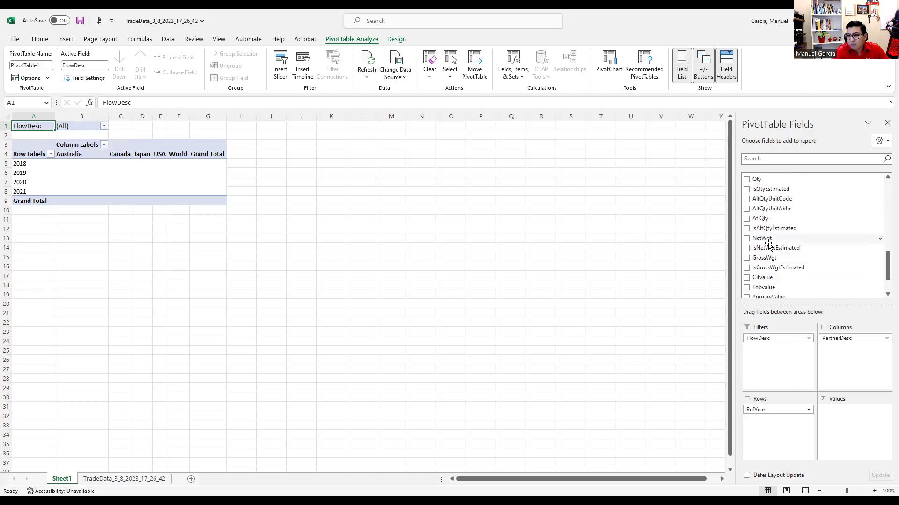
pyautogui.scroll(3, 772, 248)
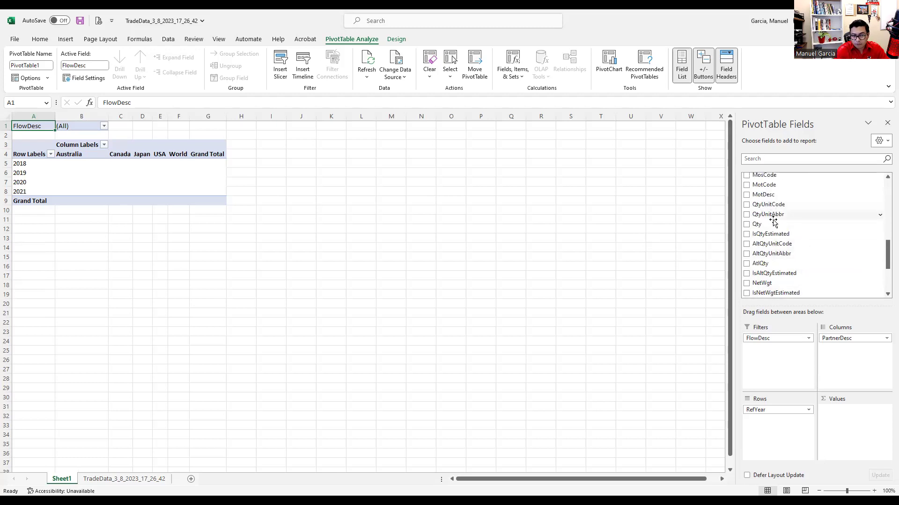
pyautogui.scroll(-3, 772, 229)
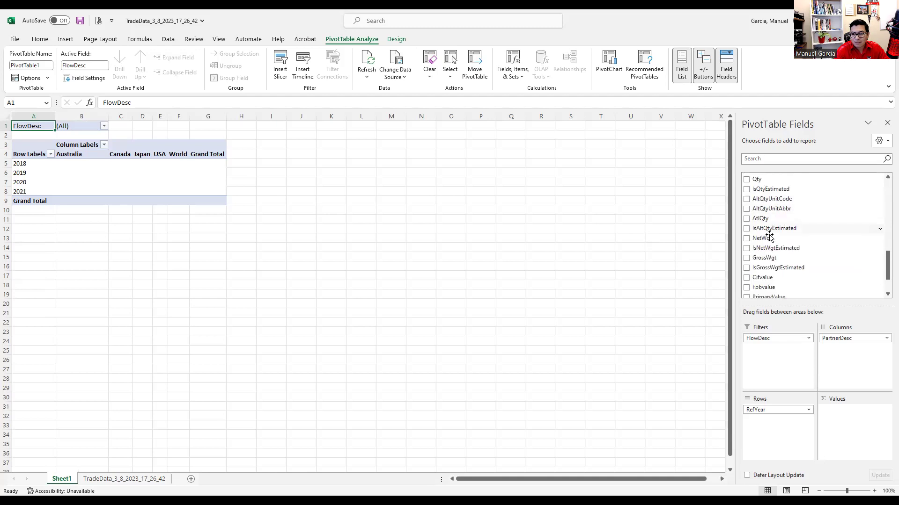
pyautogui.moveTo(771, 253); pyautogui.dragTo(847, 421)
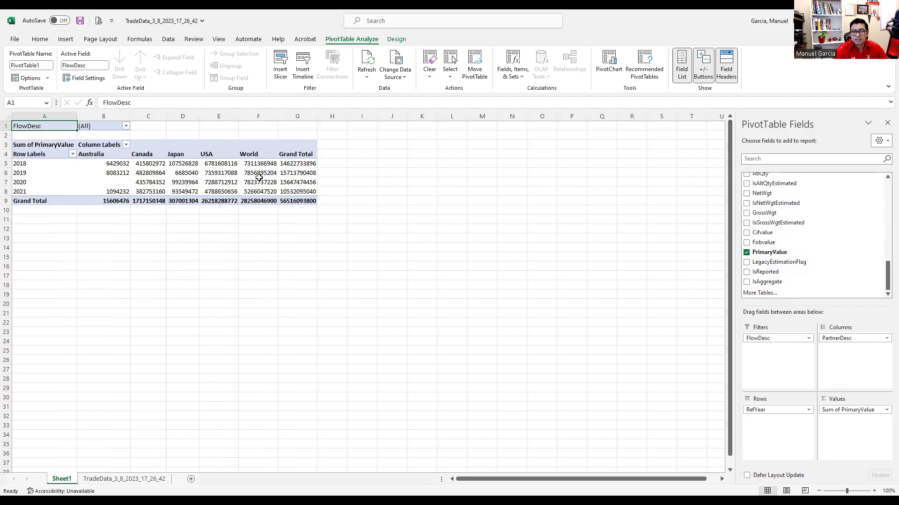
pyautogui.moveTo(258, 178)
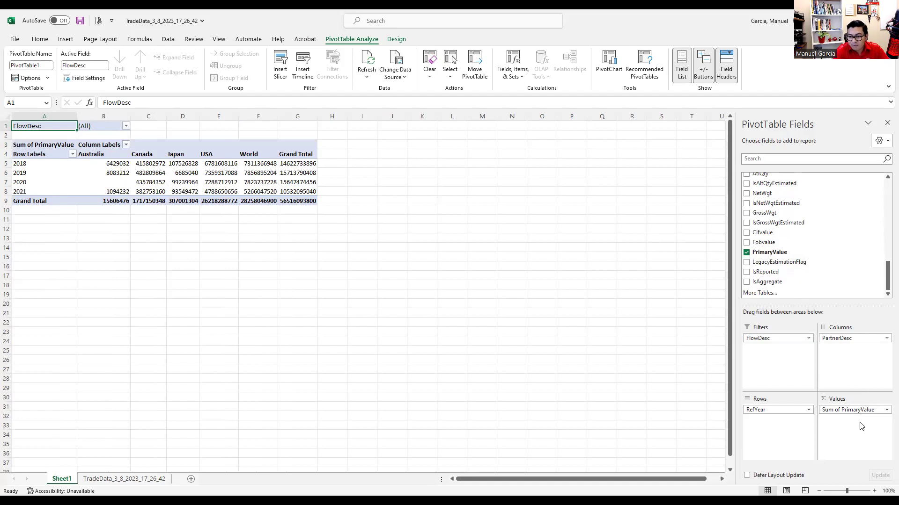
pyautogui.click(249, 154)
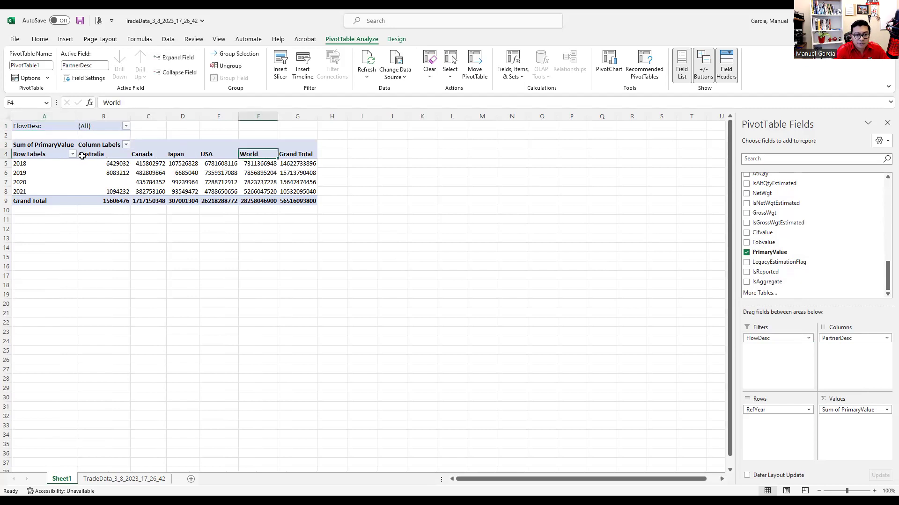
# - Remove World from the PivotTable's partner columns
pyautogui.click(126, 145)
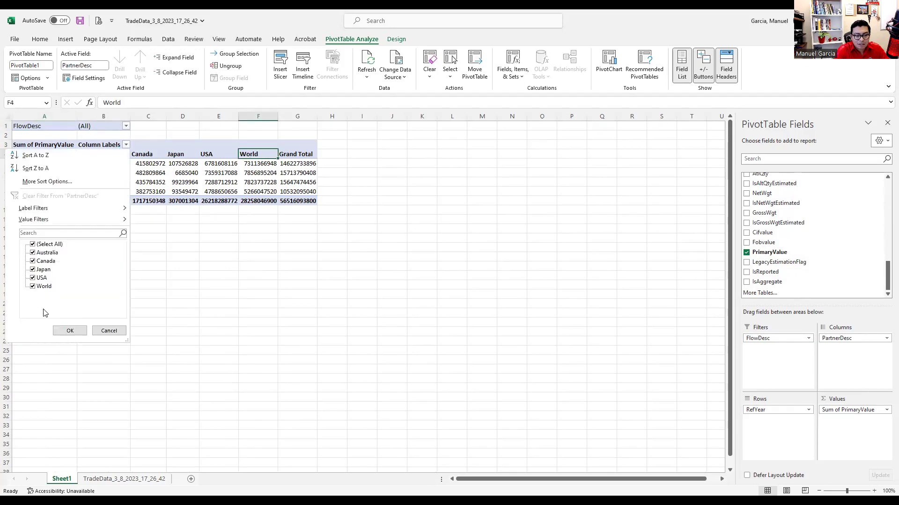
pyautogui.click(33, 287)
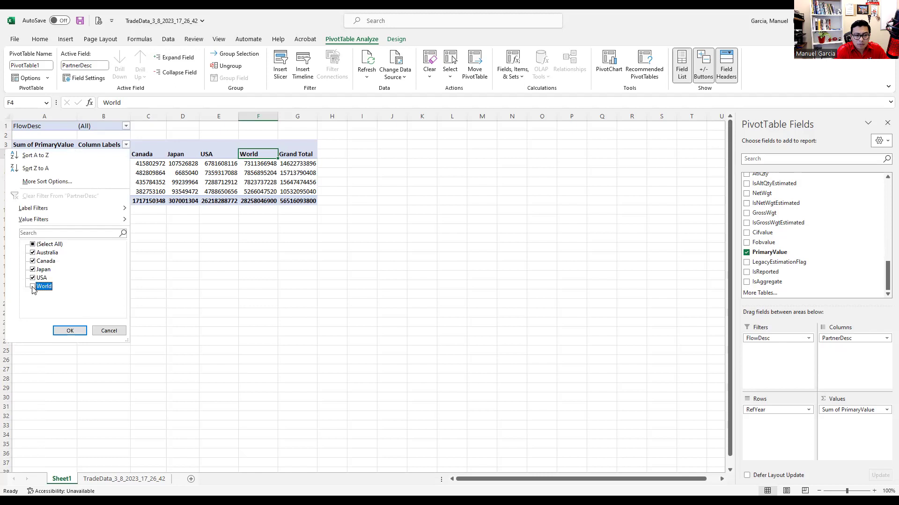
pyautogui.click(69, 331)
# - Filter the FlowDesc report filter to Import only
pyautogui.click(126, 126)
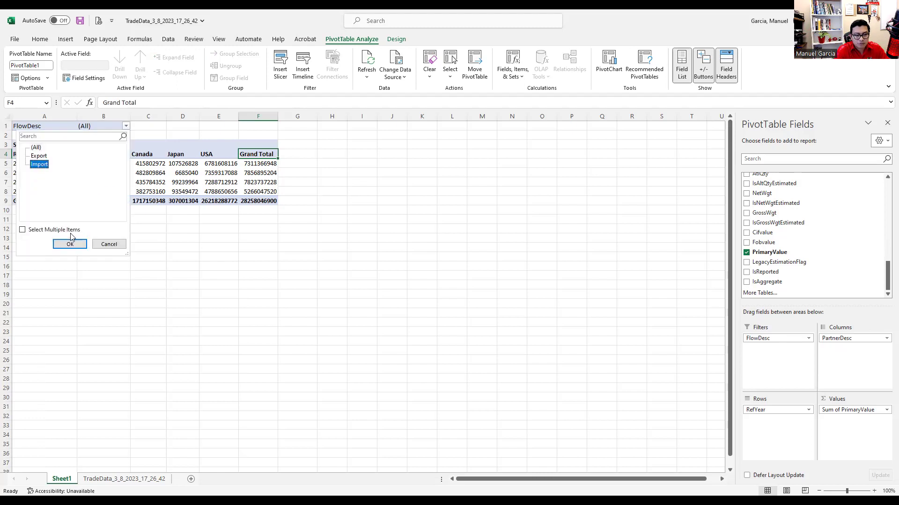
pyautogui.click(22, 230)
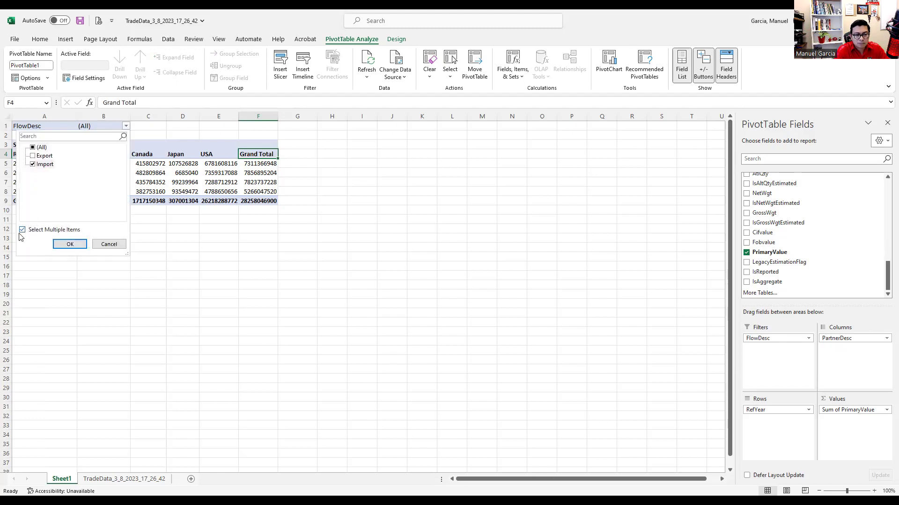
pyautogui.click(71, 244)
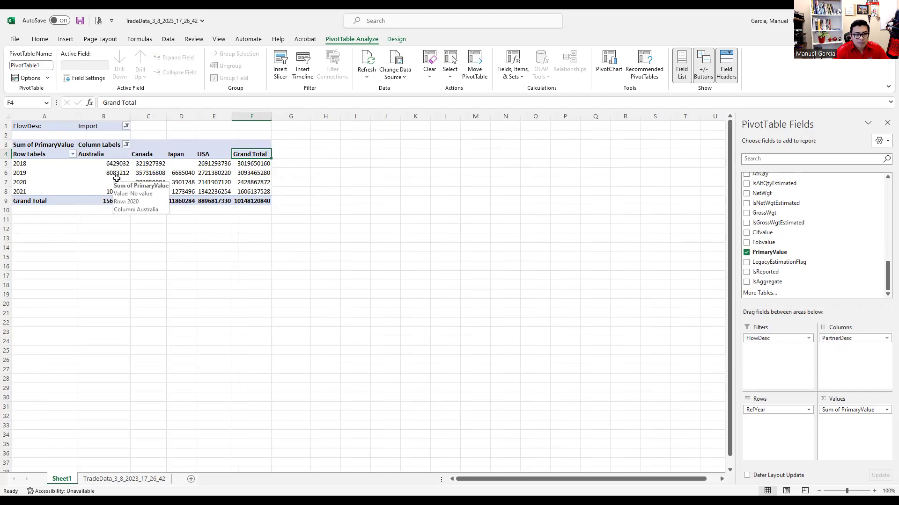
pyautogui.click(157, 180)
pyautogui.press('Up')
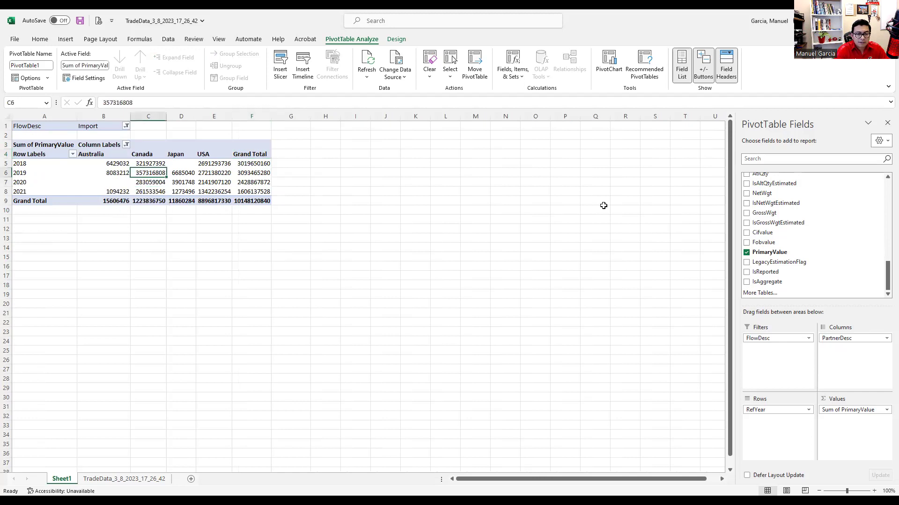
pyautogui.press('Up')
pyautogui.press('Right')
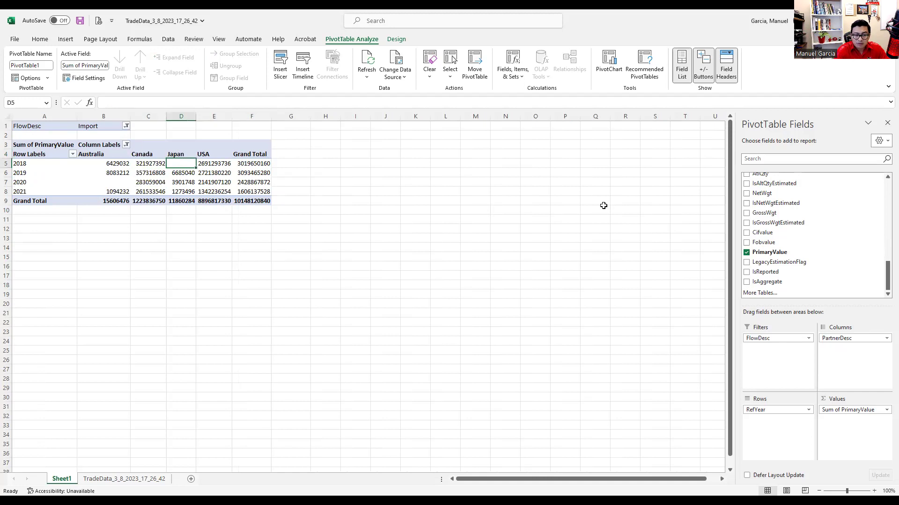
pyautogui.press('Left')
pyautogui.press('Left')
pyautogui.press('Left')
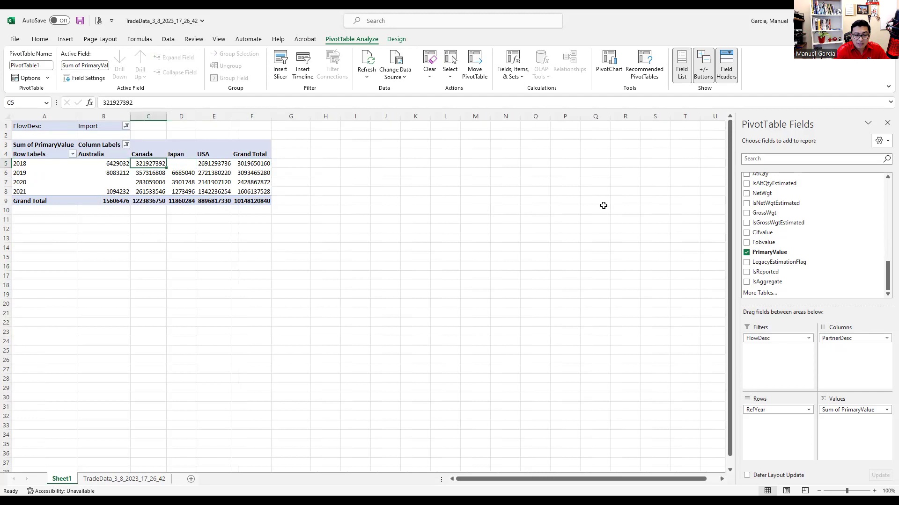
pyautogui.press('Right')
pyautogui.press('Right')
pyautogui.press('Right')
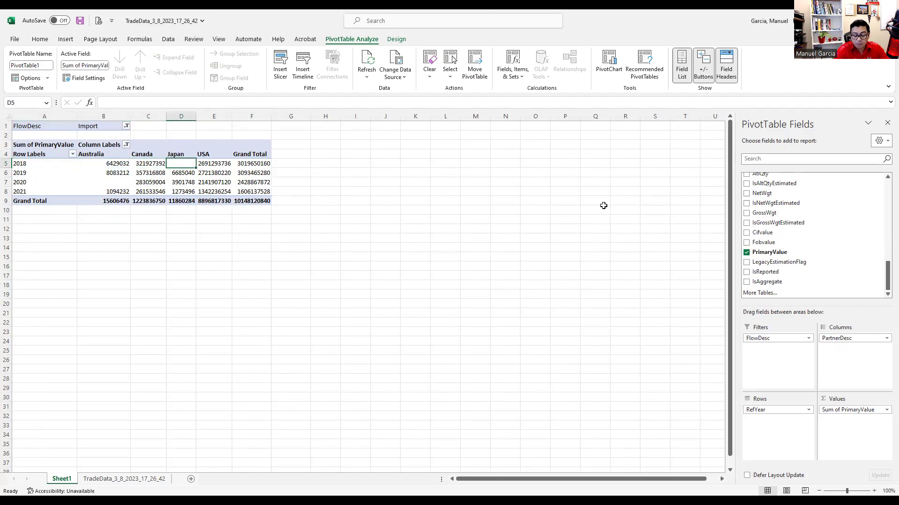
pyautogui.press('Down')
pyautogui.press('Down')
pyautogui.press('Up')
pyautogui.press('Up')
pyautogui.press('Up')
pyautogui.press('Down')
pyautogui.press('Right')
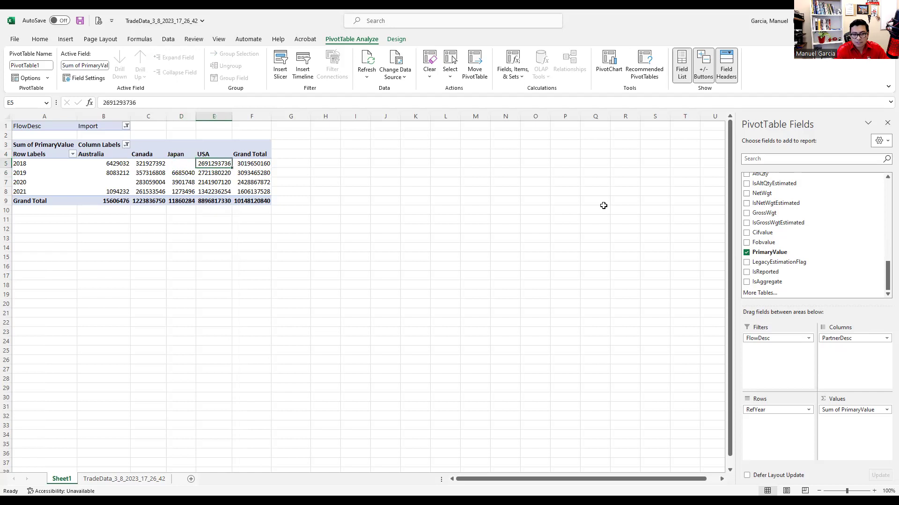
pyautogui.press('Down')
pyautogui.press('Down')
pyautogui.press('Up')
pyautogui.press('Up')
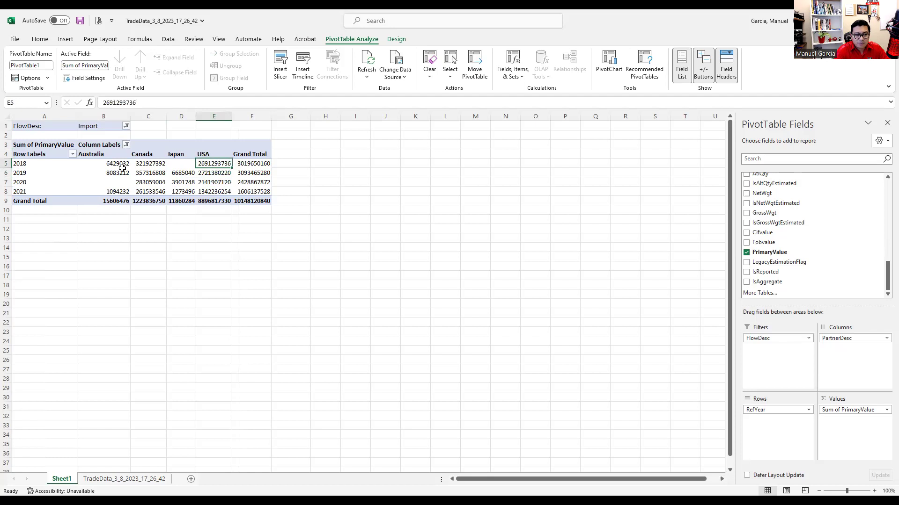
pyautogui.moveTo(120, 165); pyautogui.dragTo(252, 192)
# - Apply the Accounting number format to the selected B5:F8 partner values
pyautogui.click(40, 39)
pyautogui.click(369, 71)
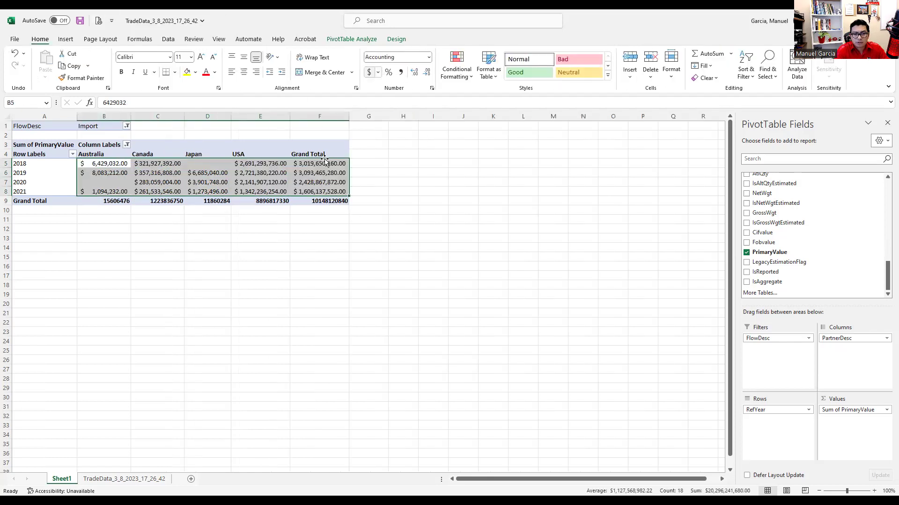
pyautogui.click(345, 226)
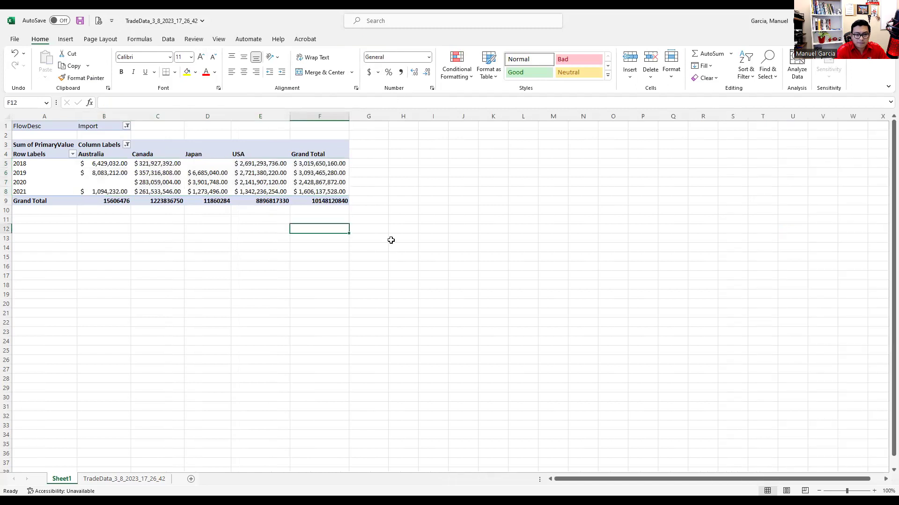
# - Check the formatted 2018–2021 import values for Australia, Canada and USA
pyautogui.click(227, 182)
pyautogui.press('Up')
pyautogui.press('Up')
pyautogui.press('Left')
pyautogui.press('Left')
pyautogui.press('Left')
pyautogui.press('Right')
pyautogui.press('Right')
pyautogui.press('Left')
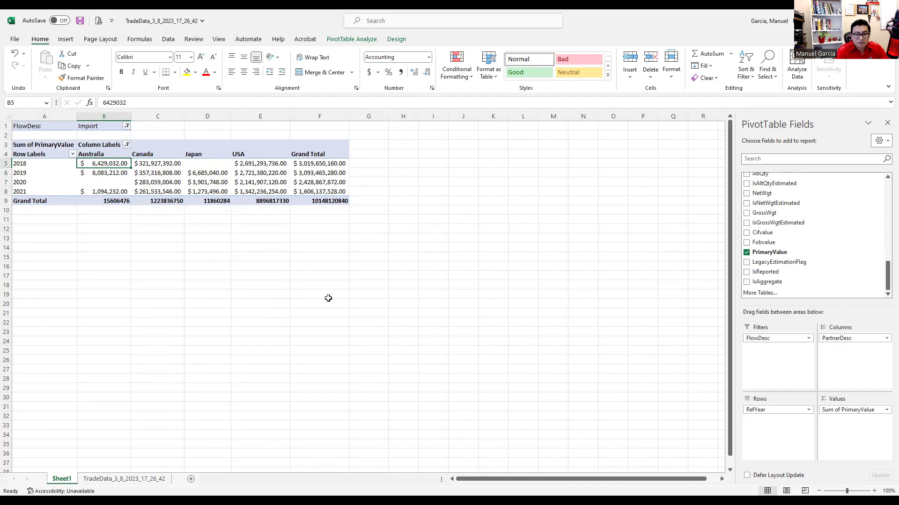
pyautogui.press('Right')
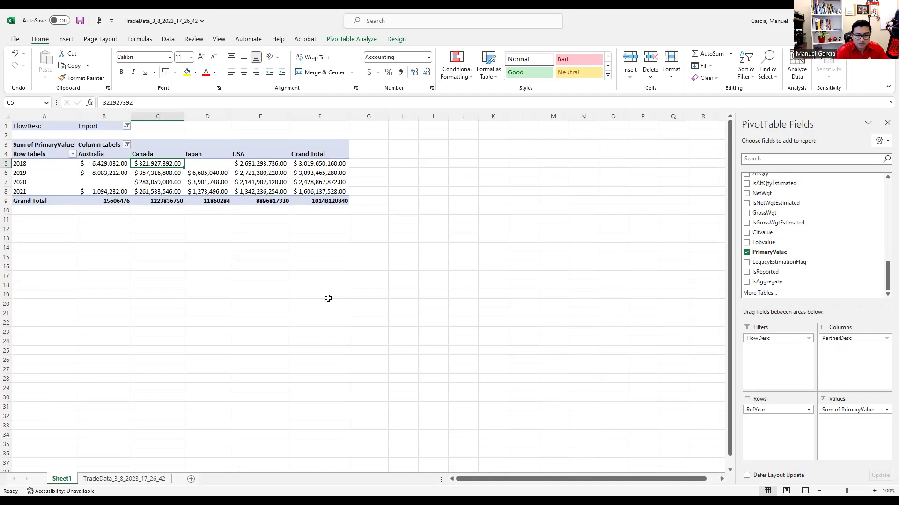
pyautogui.press('Right')
pyautogui.press('Right')
pyautogui.press('Right')
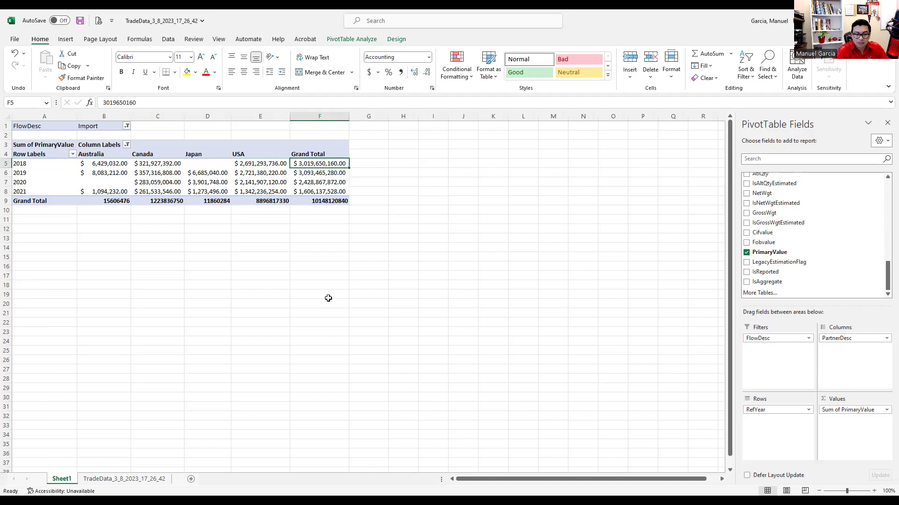
pyautogui.press('Left')
pyautogui.press('Left')
pyautogui.press('Left')
pyautogui.press('Left')
pyautogui.press('Down')
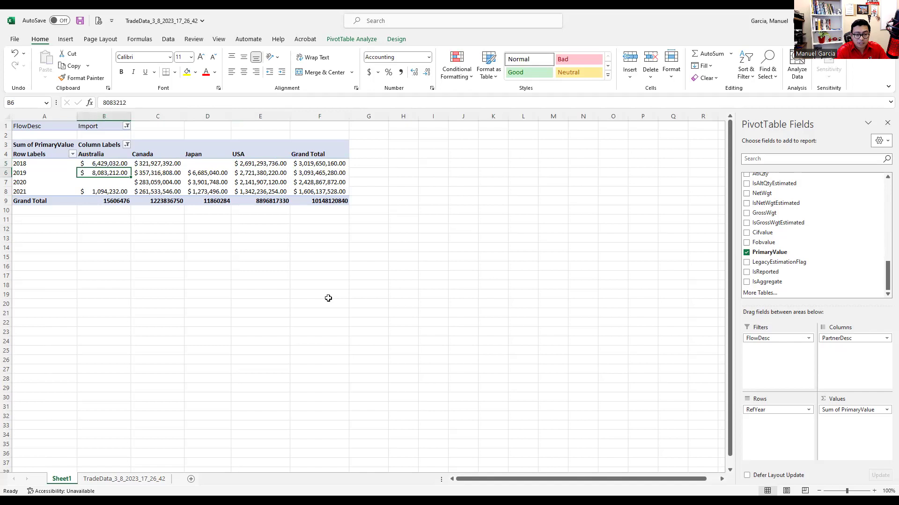
pyautogui.press('Right')
pyautogui.press('Down')
pyautogui.press('Left')
pyautogui.press('Down')
pyautogui.press('Right')
pyautogui.press('Right')
pyautogui.press('Right')
pyautogui.press('Right')
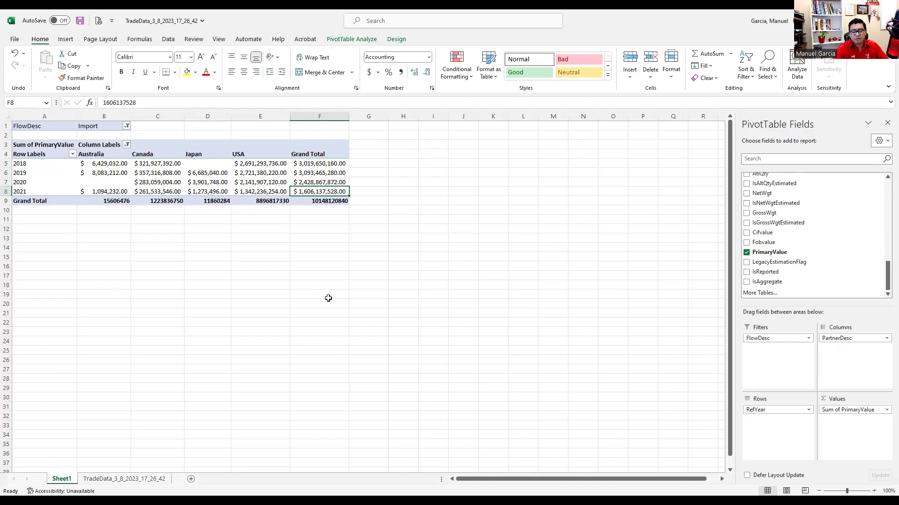
pyautogui.click(124, 172)
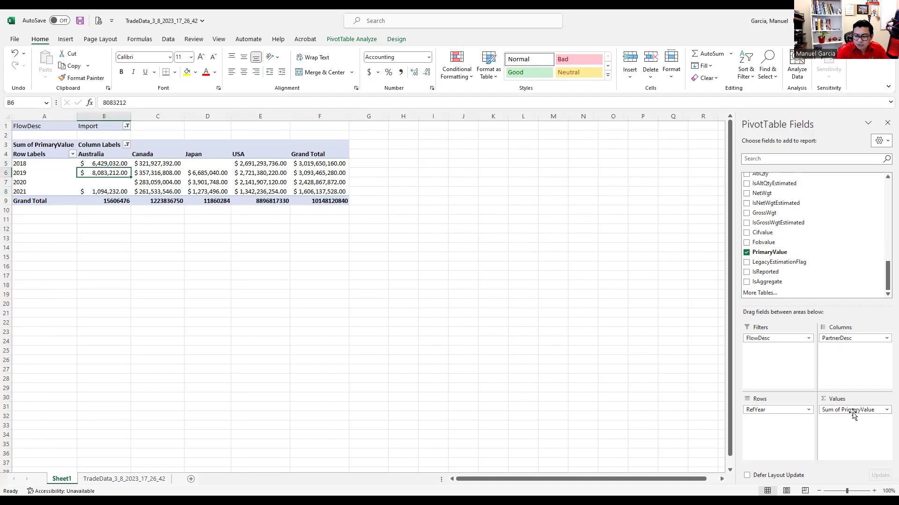
# - Set Sum of PrimaryValue to show values as % of Row Total
pyautogui.click(885, 410)
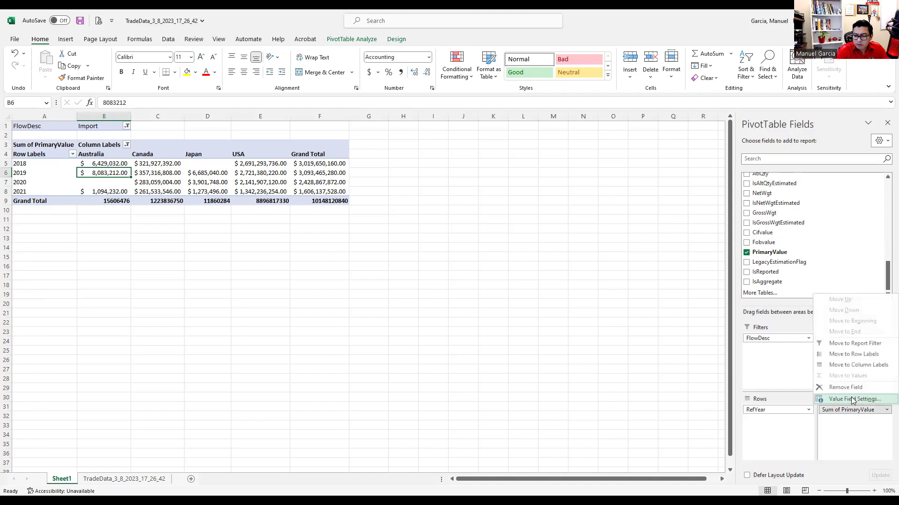
pyautogui.click(854, 398)
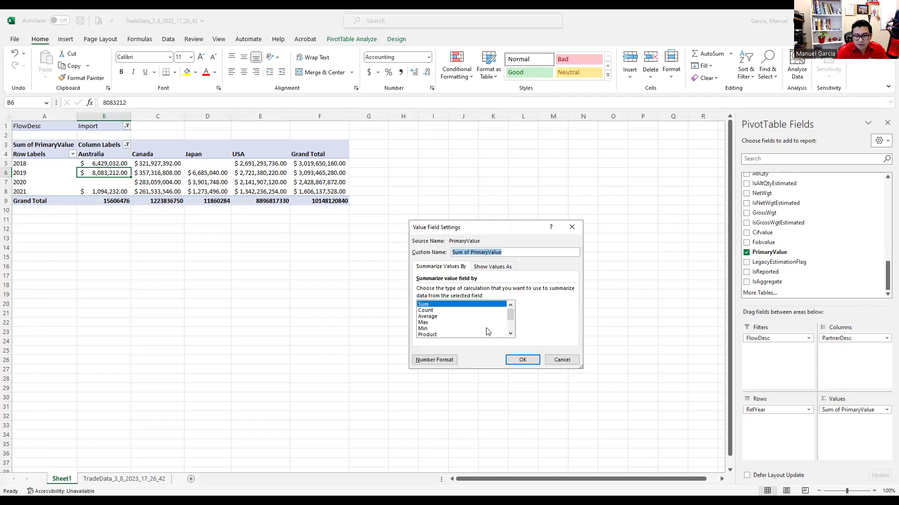
pyautogui.click(493, 266)
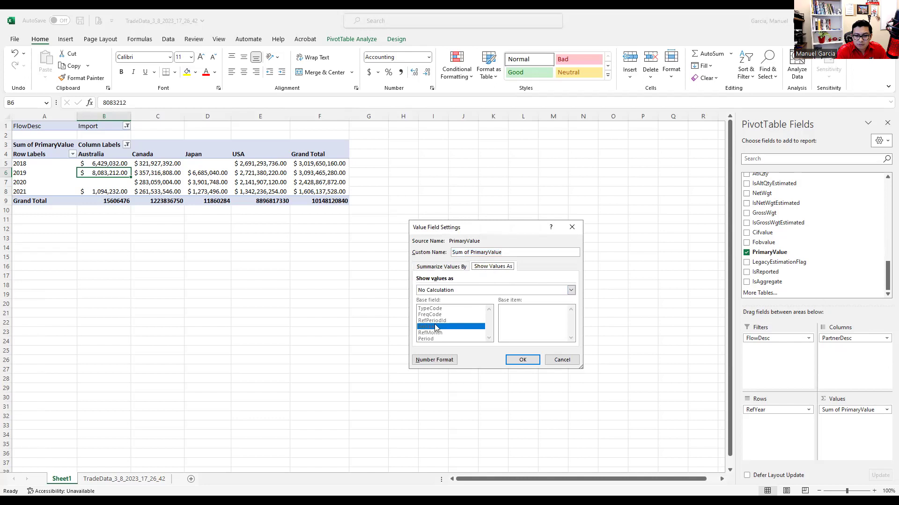
pyautogui.click(451, 290)
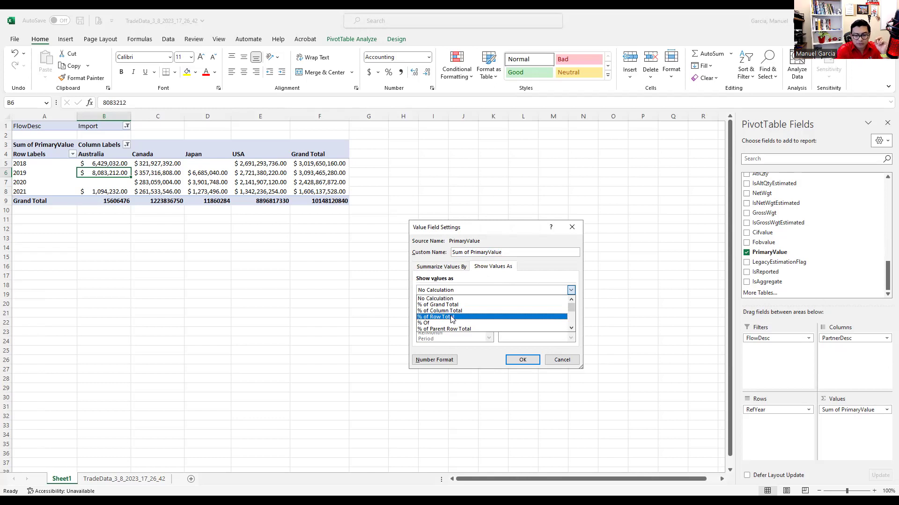
pyautogui.click(457, 317)
pyautogui.click(520, 359)
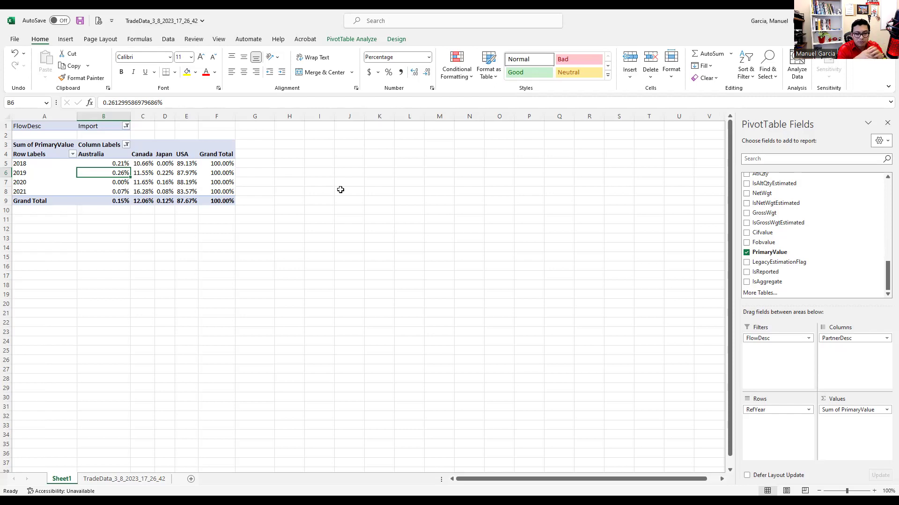
pyautogui.press('Up')
pyautogui.press('Right')
pyautogui.press('Right')
pyautogui.press('Right')
pyautogui.press('Left')
pyautogui.press('Left')
pyautogui.press('Left')
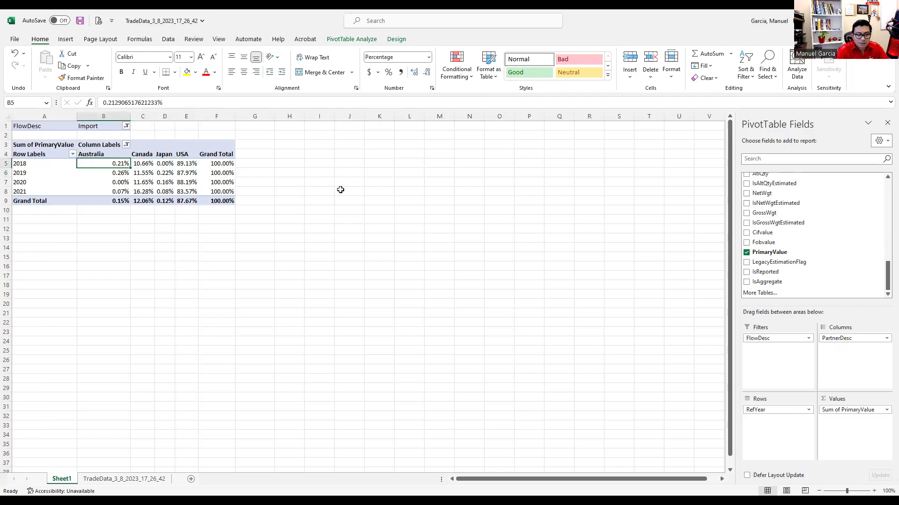
pyautogui.press('Right')
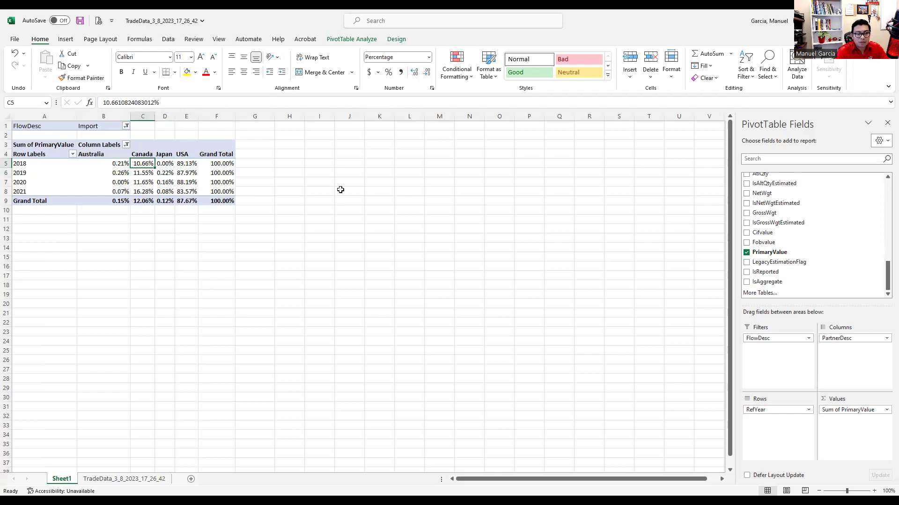
pyautogui.press('Down')
pyautogui.press('Left')
pyautogui.press('Left')
pyautogui.press('Right')
pyautogui.press('Right')
pyautogui.press('Right')
pyautogui.press('Right')
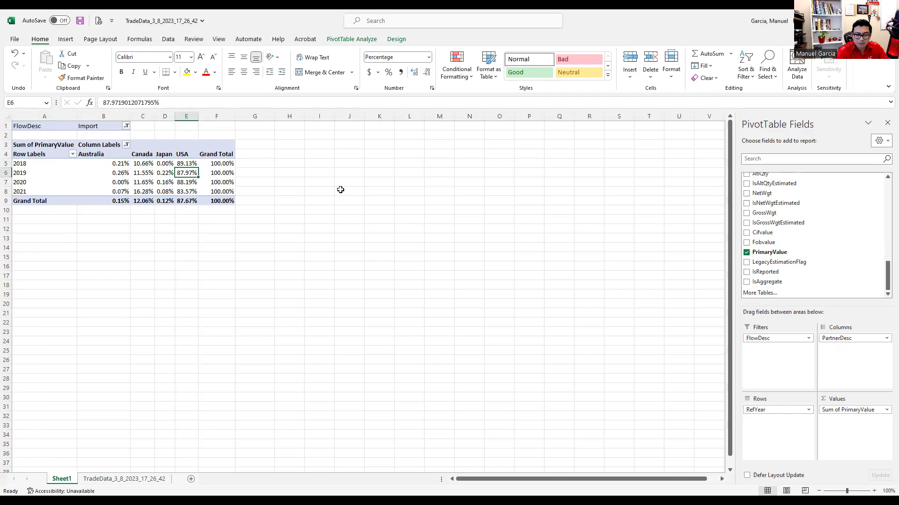
pyautogui.press('Down')
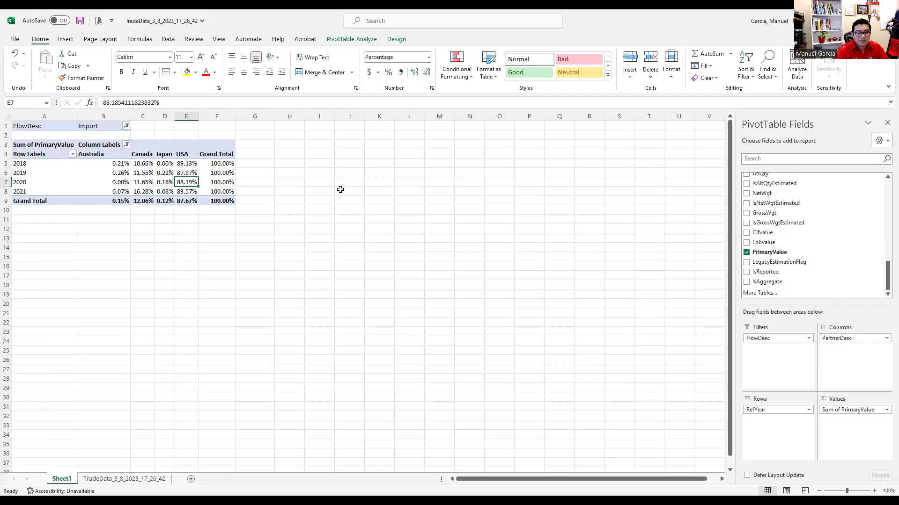
pyautogui.press('Down')
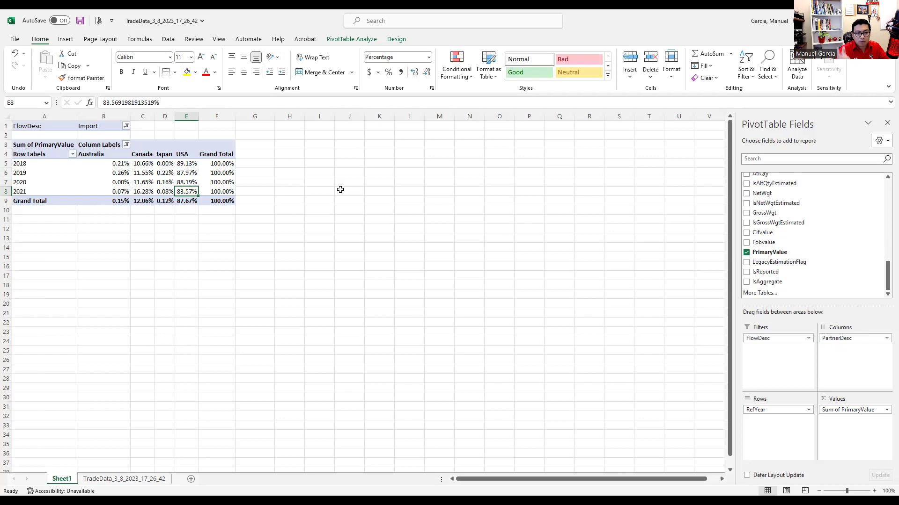
pyautogui.press('Left')
pyautogui.press('Left')
pyautogui.press('Left')
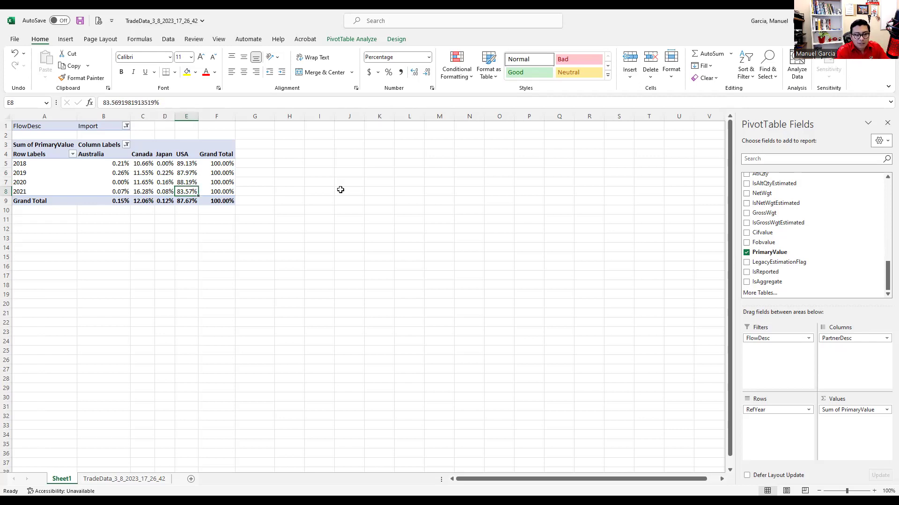
pyautogui.press('Right')
pyautogui.press('Right')
pyautogui.press('Right')
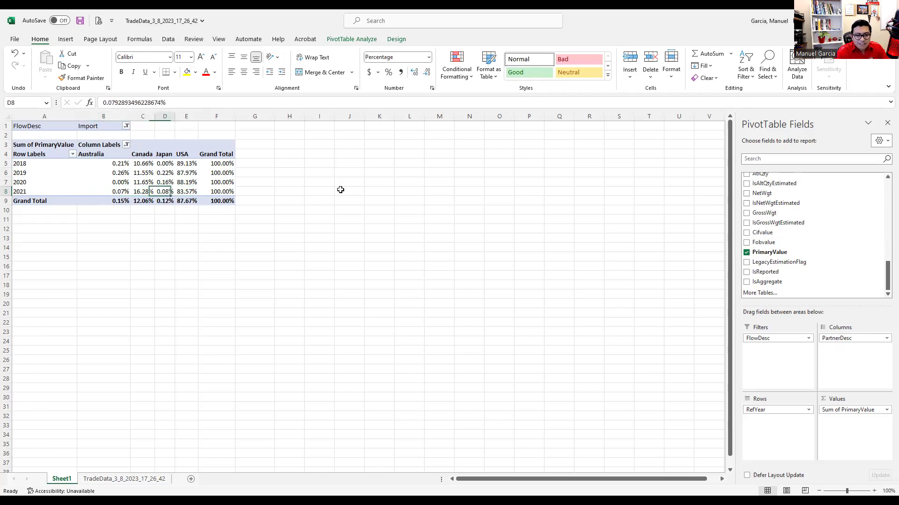
pyautogui.press('Left')
pyautogui.press('Left')
pyautogui.press('Left')
pyautogui.press('Right')
pyautogui.press('Right')
pyautogui.press('Right')
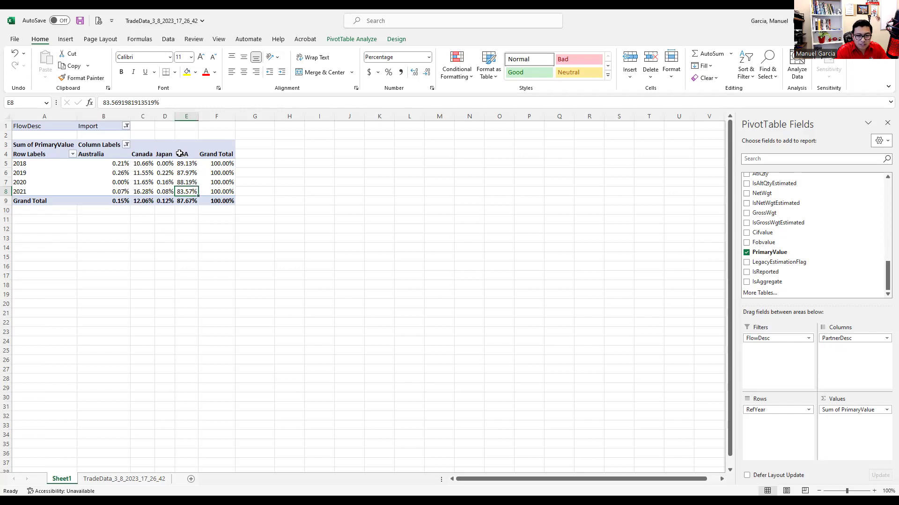
pyautogui.moveTo(129, 154); pyautogui.dragTo(186, 154)
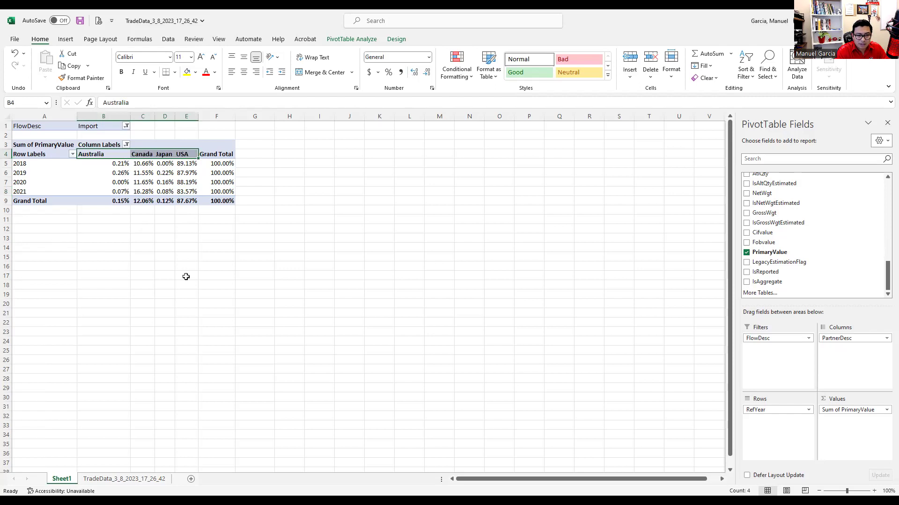
pyautogui.click(184, 193)
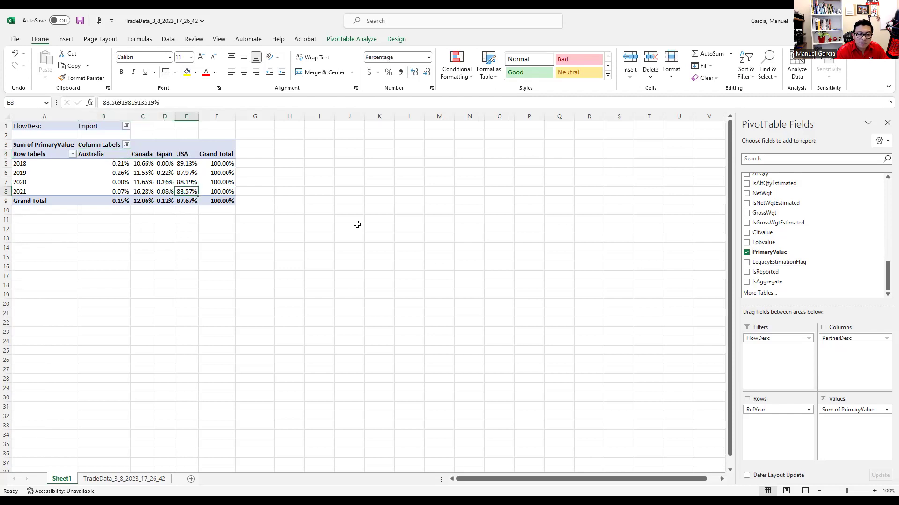